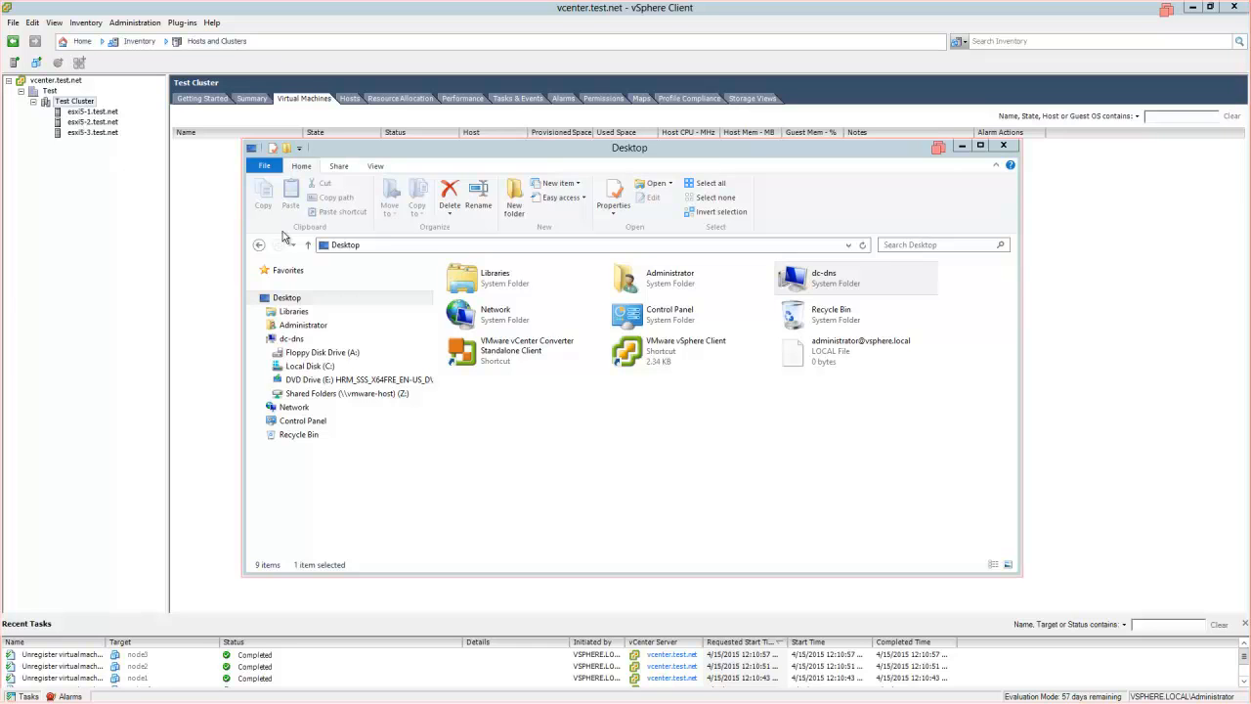
- Launch VMware vCenter Converter Standalone from its Desktop shortcut
left_click(463, 362)
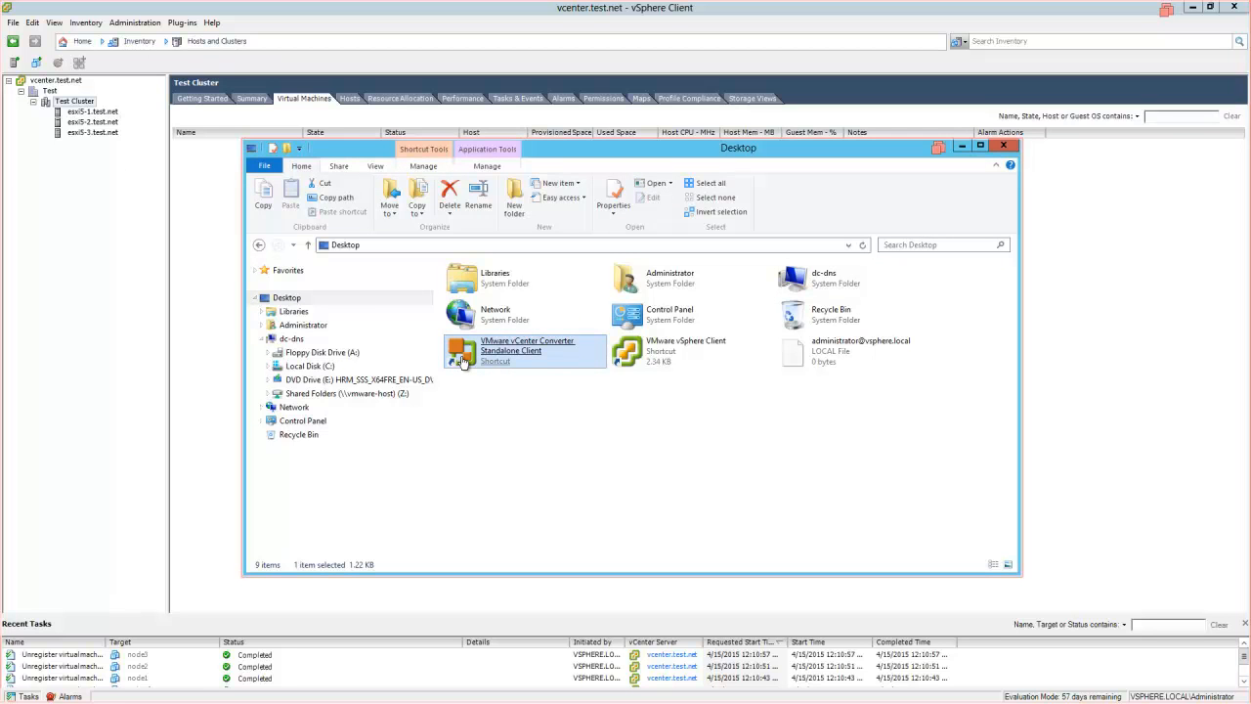
double_click(464, 362)
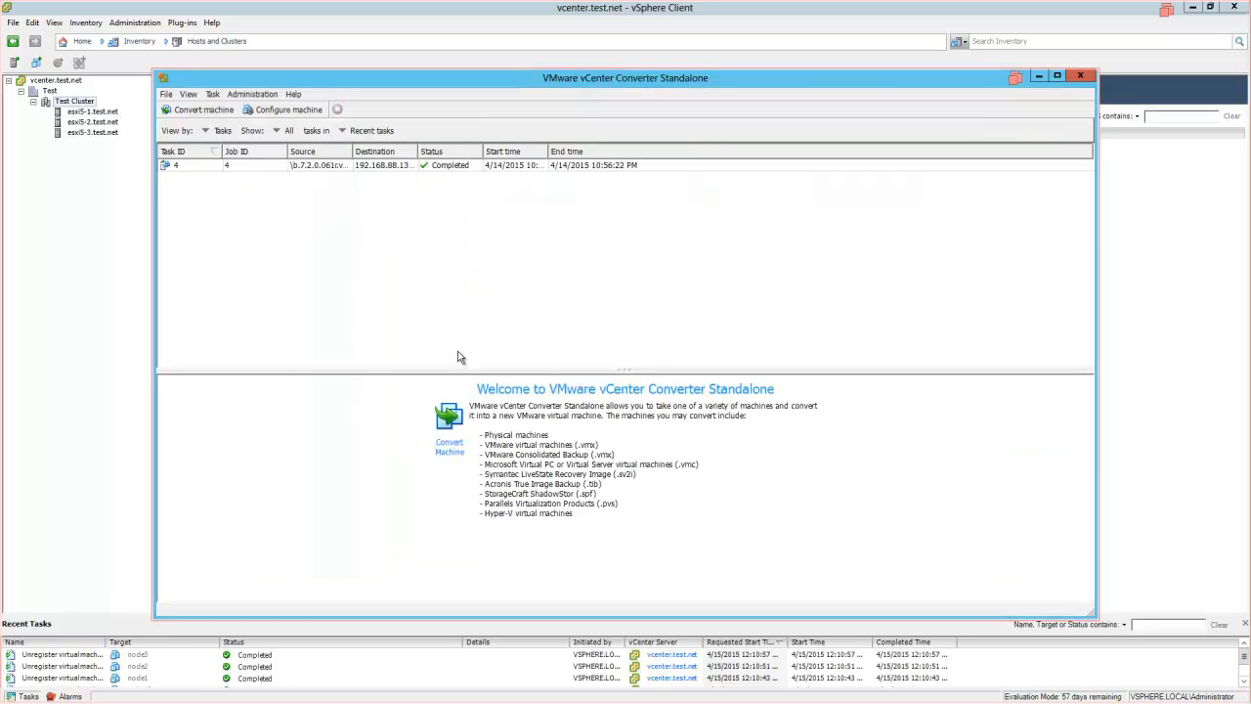
- Start a machine conversion with b.7.2.0.061r.vga.vmx as the source and continue to the destination
left_click(203, 111)
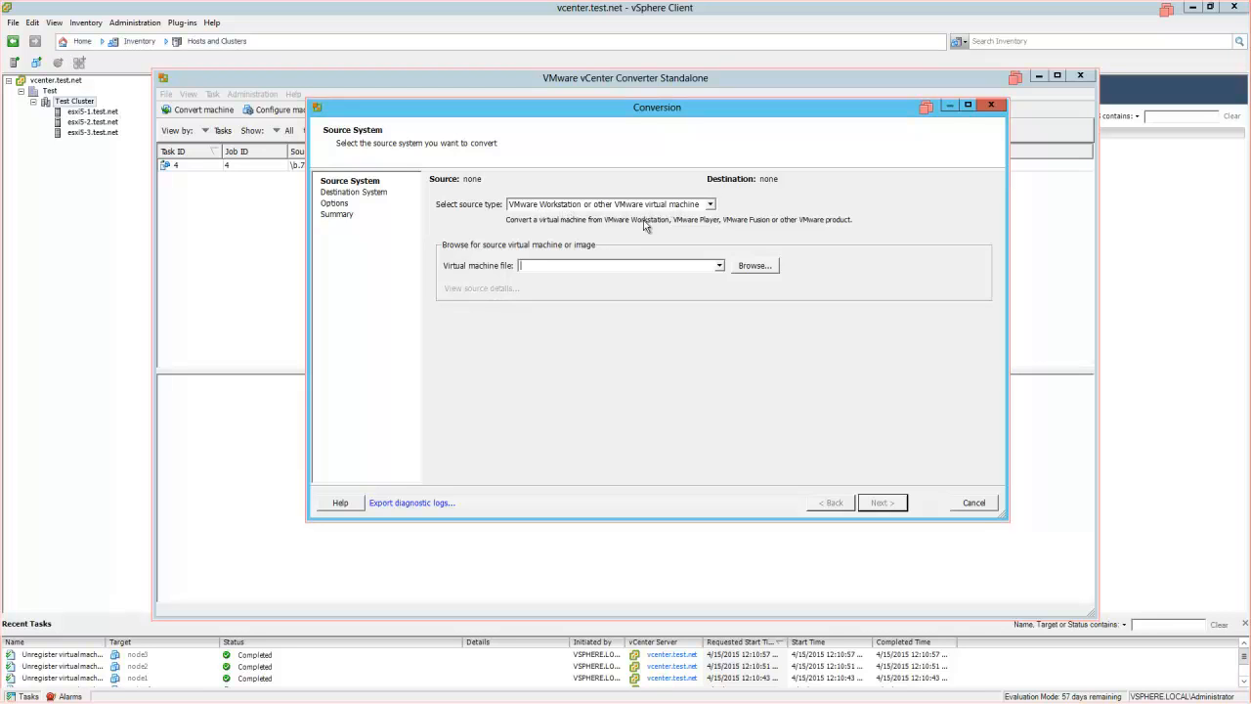
left_click(766, 271)
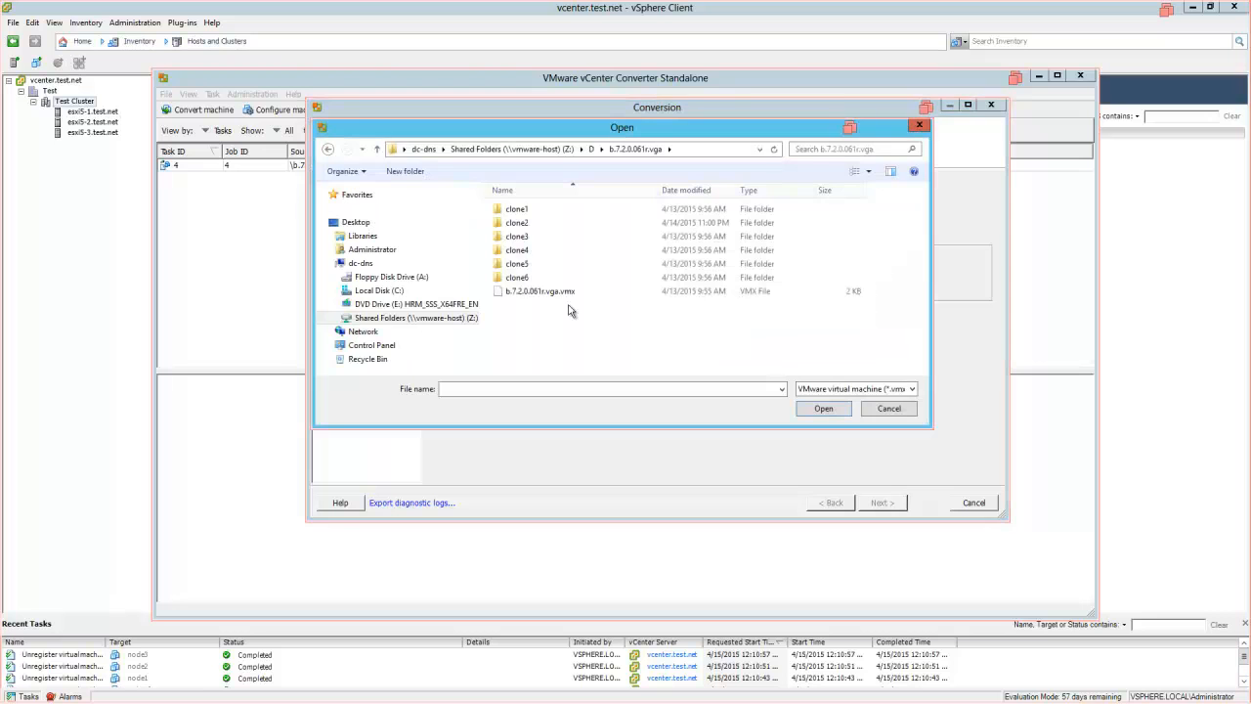
double_click(552, 291)
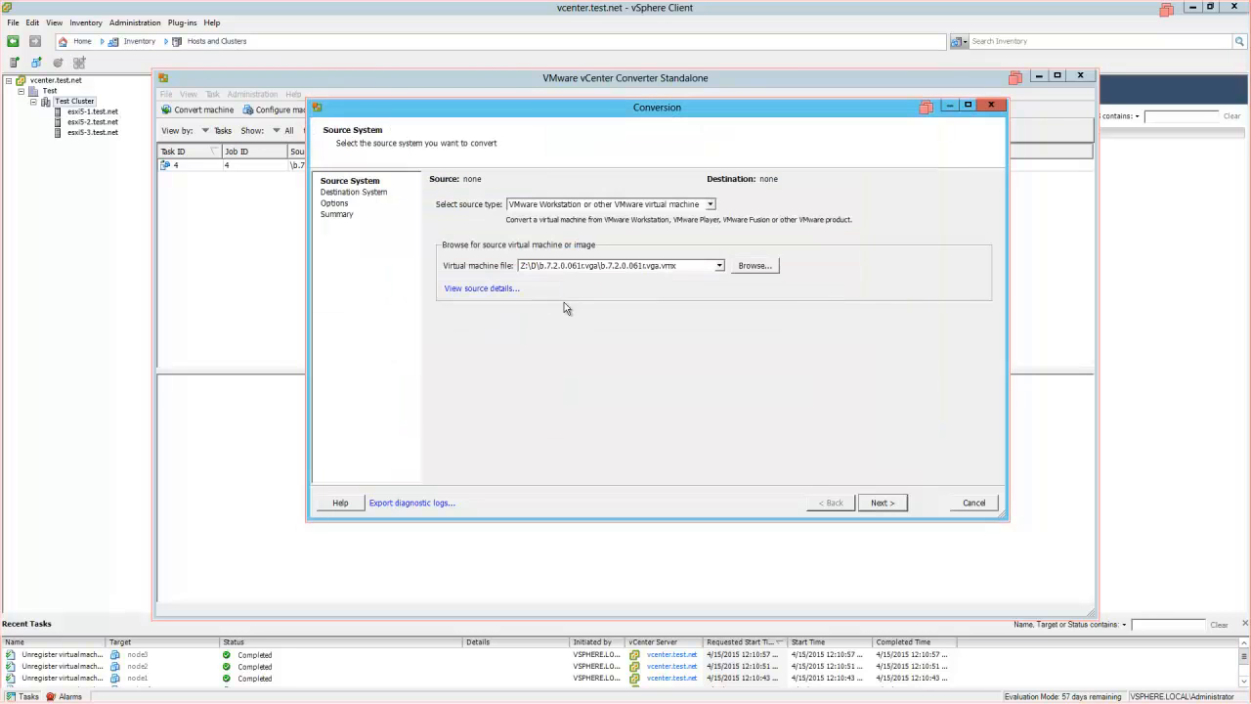
left_click(886, 503)
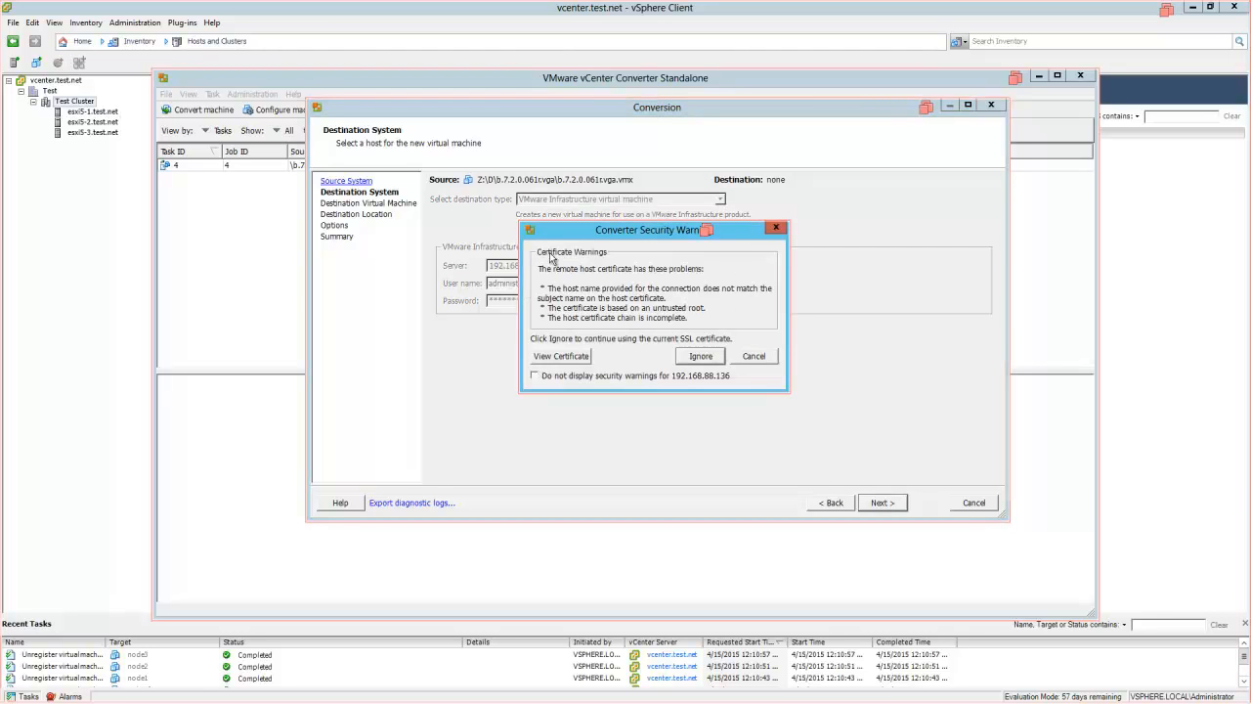
- Accept the server certificate and place the new virtual machine in the Test folder
left_click(701, 358)
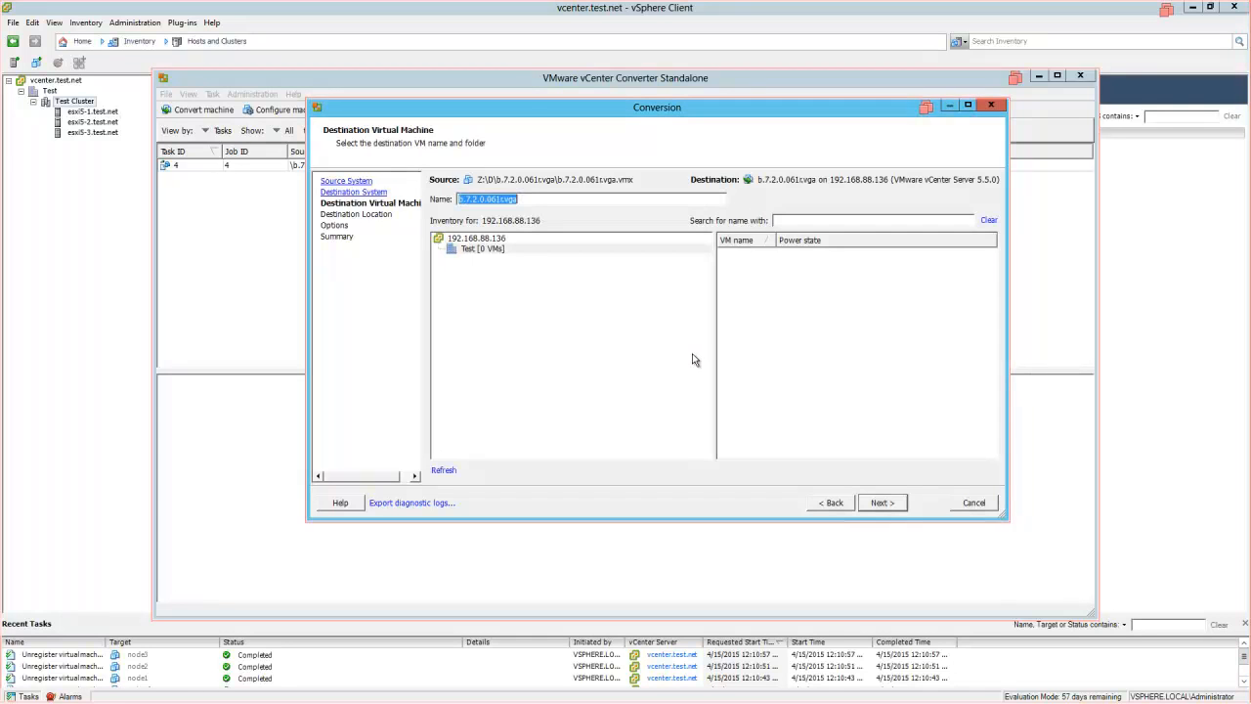
left_click(473, 252)
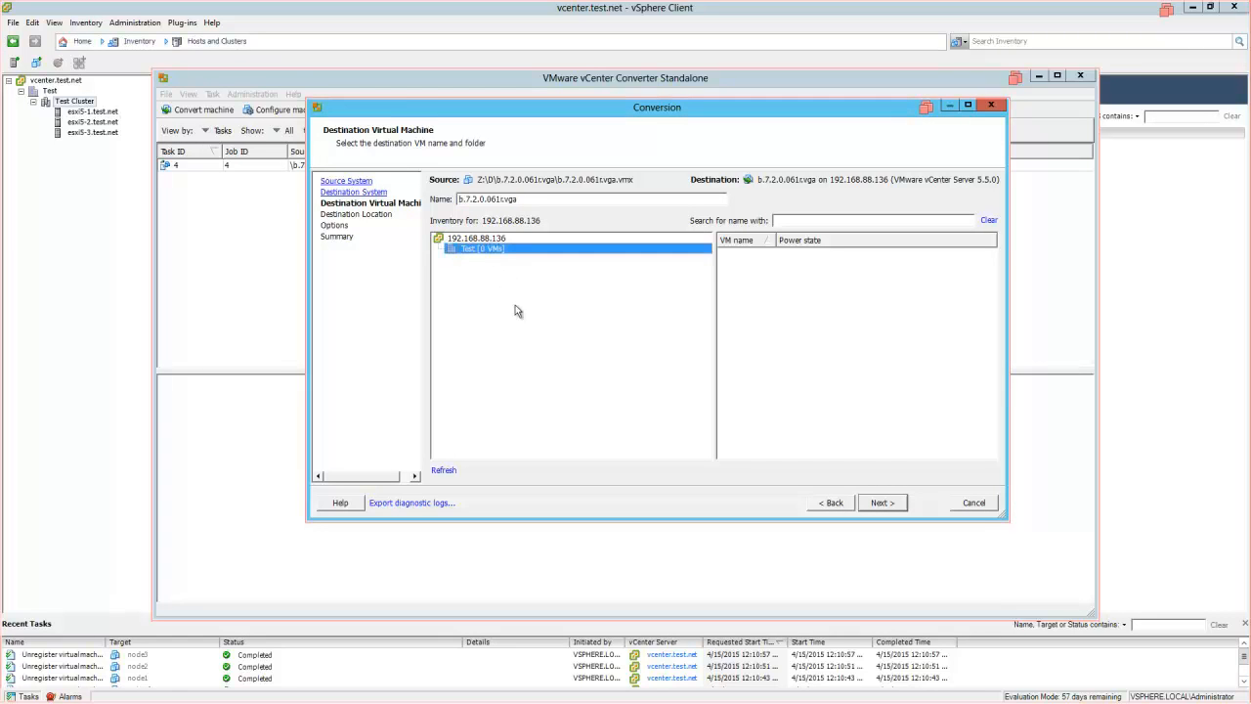
left_click(877, 502)
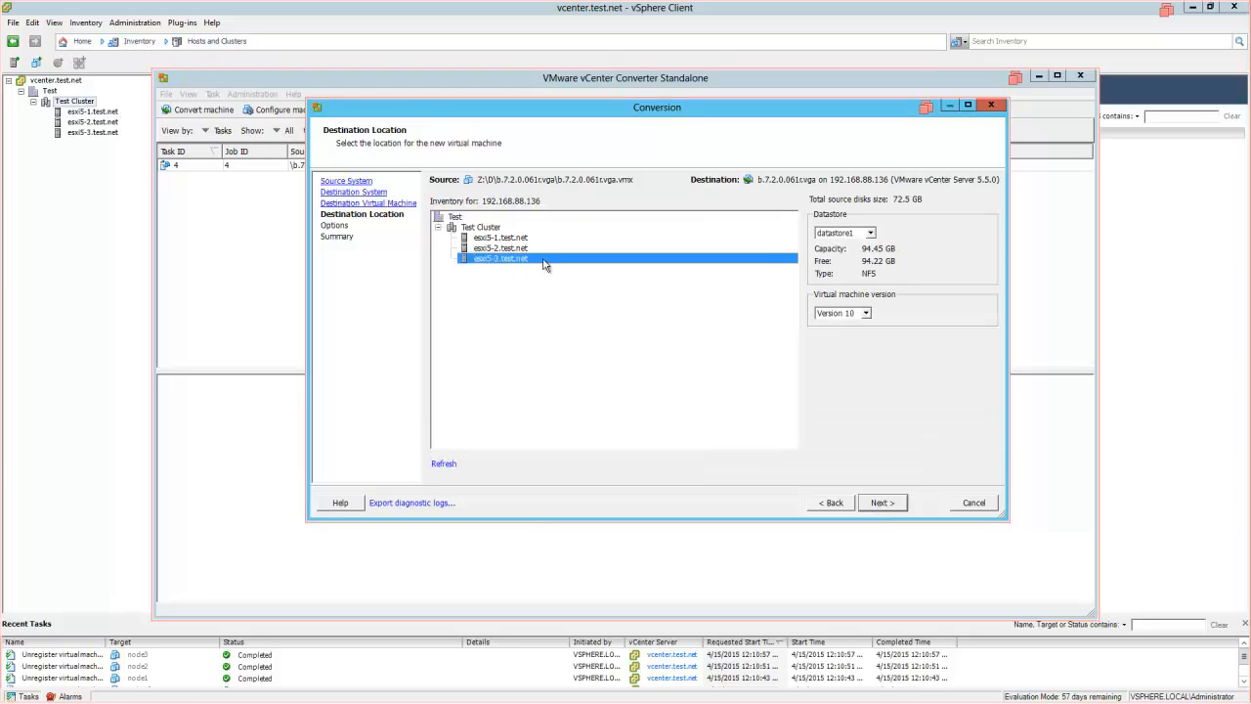
- Store the VM on datastore3 with Version 7 virtual hardware
left_click(871, 234)
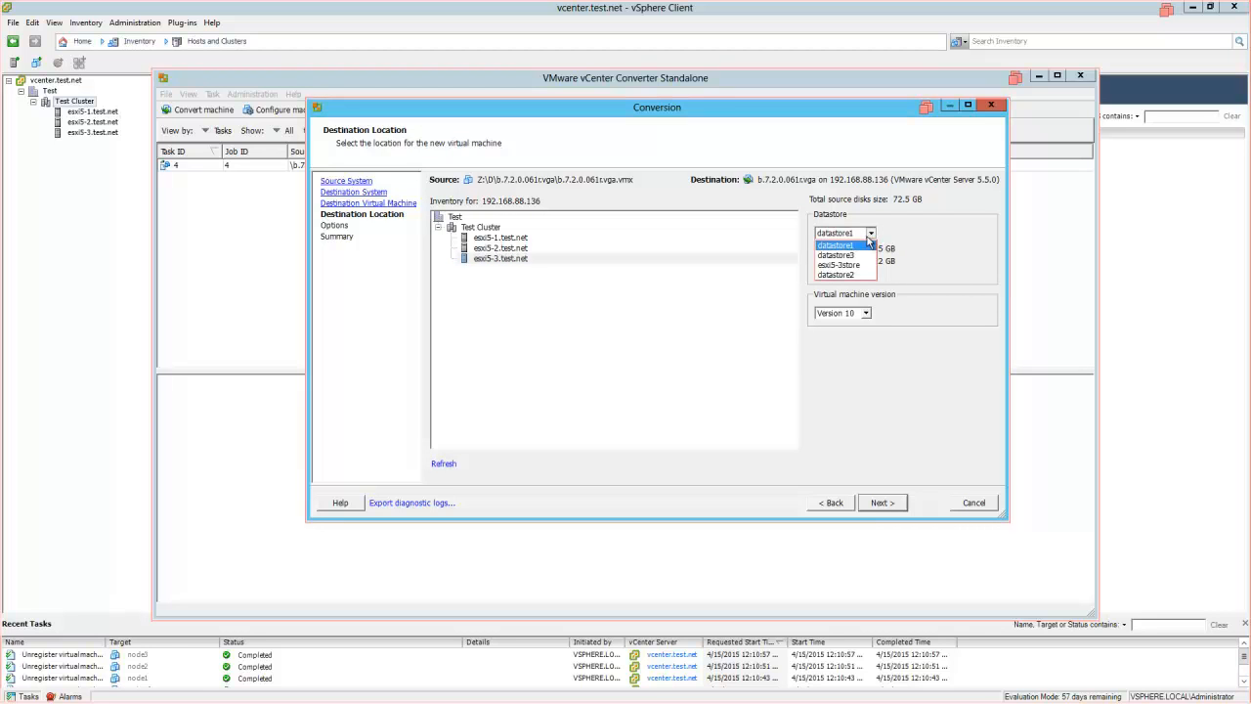
left_click(846, 256)
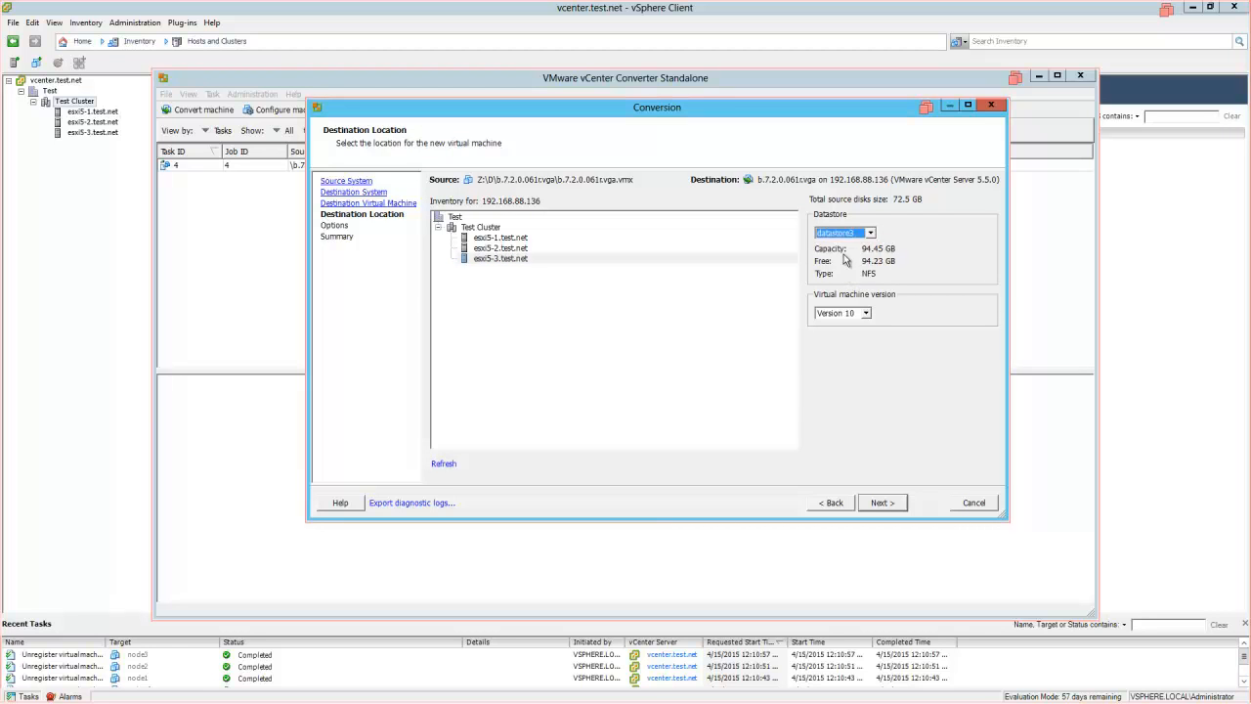
left_click(865, 312)
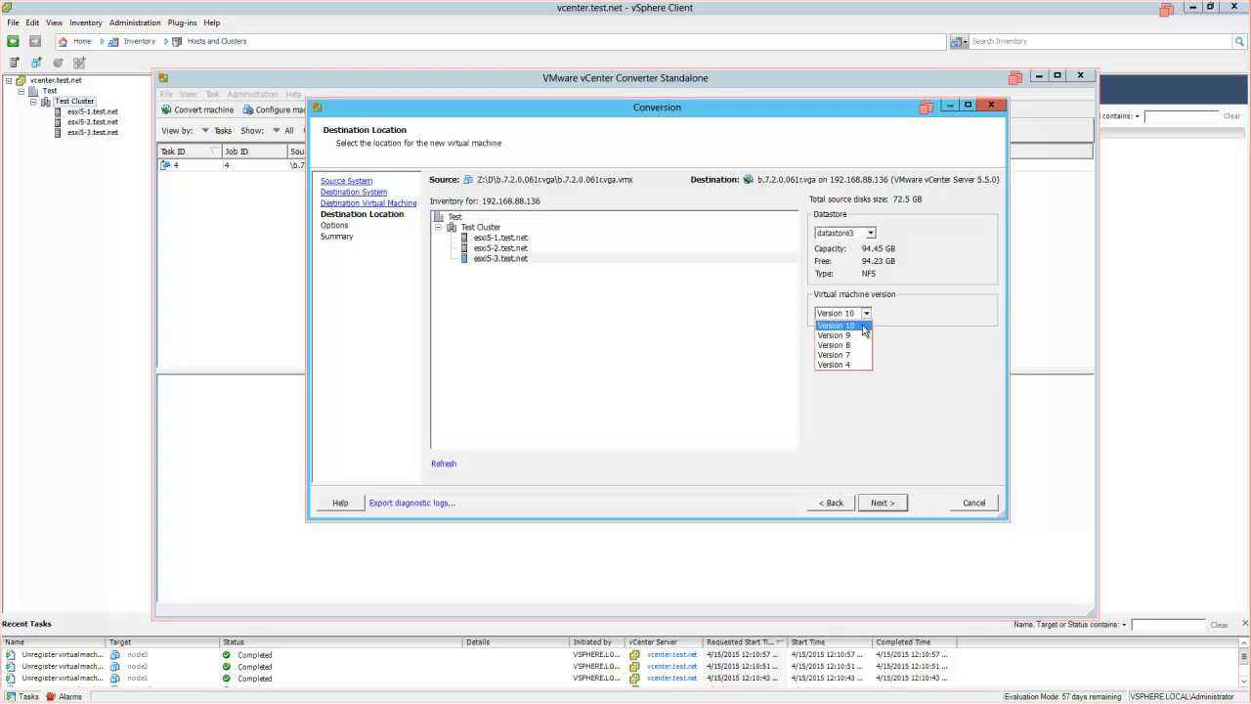
left_click(853, 359)
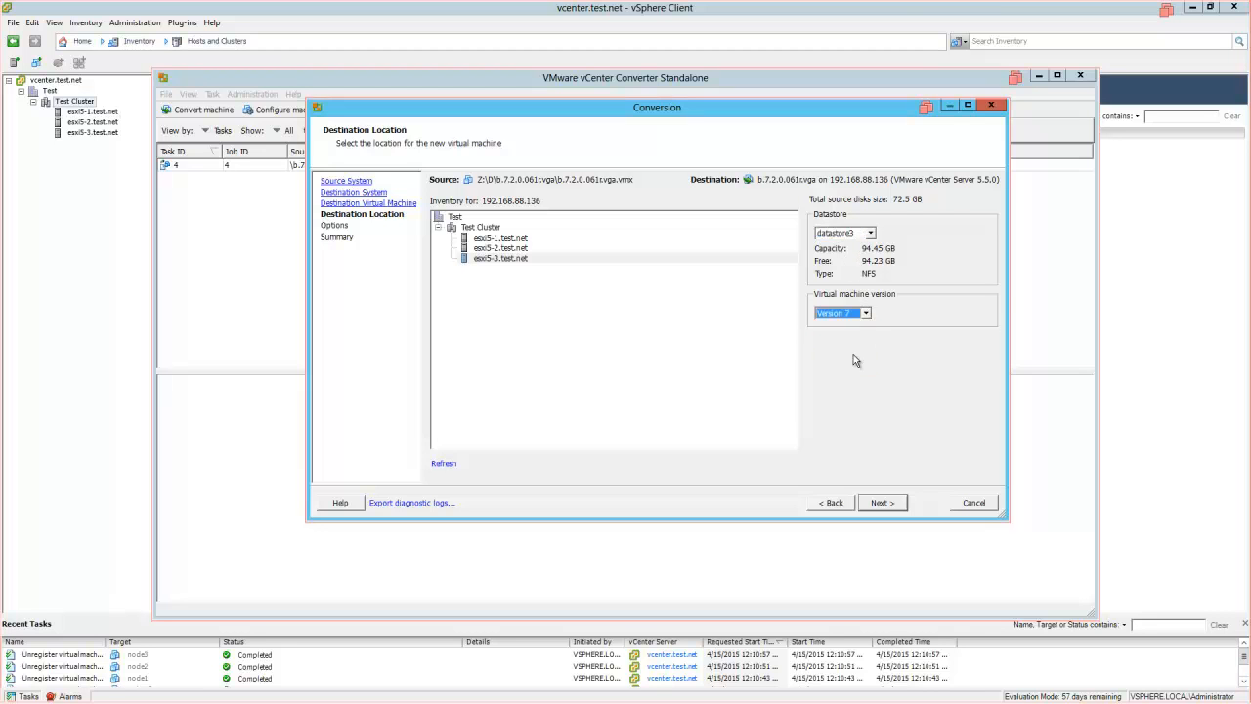
left_click(885, 503)
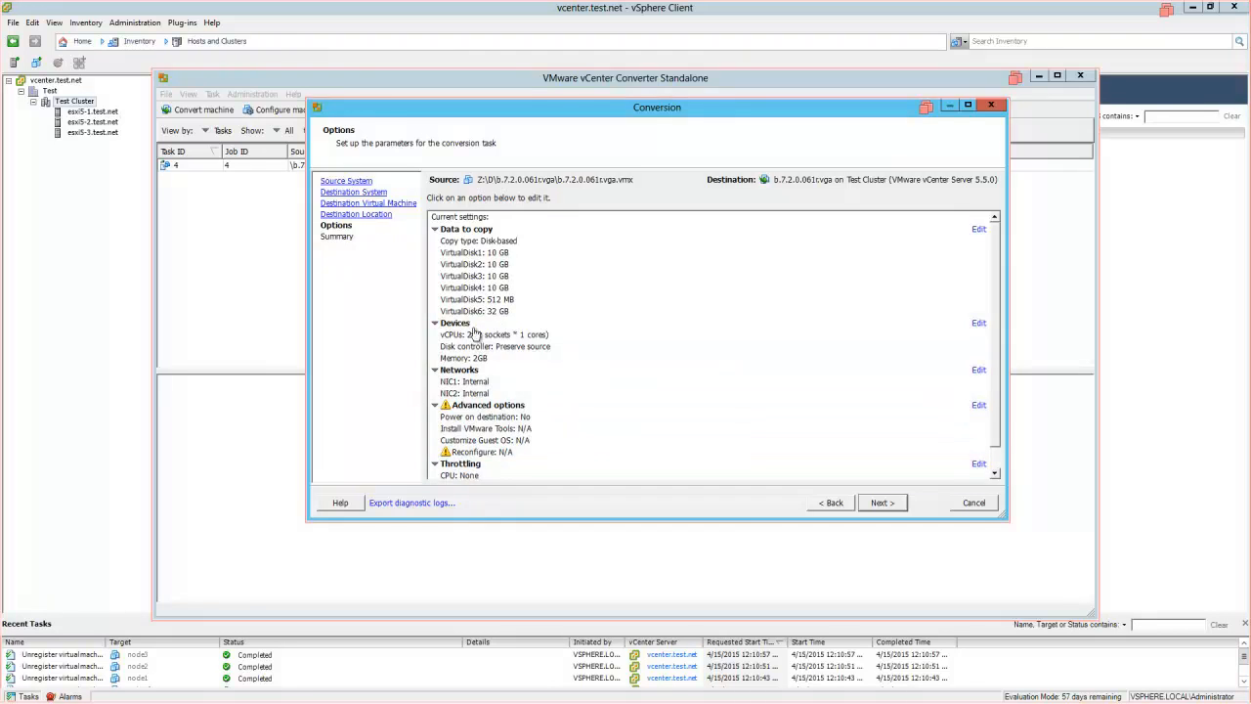
- Map NIC1 to Internal and NIC2 to VM Network, then continue to the Summary page
left_click(979, 370)
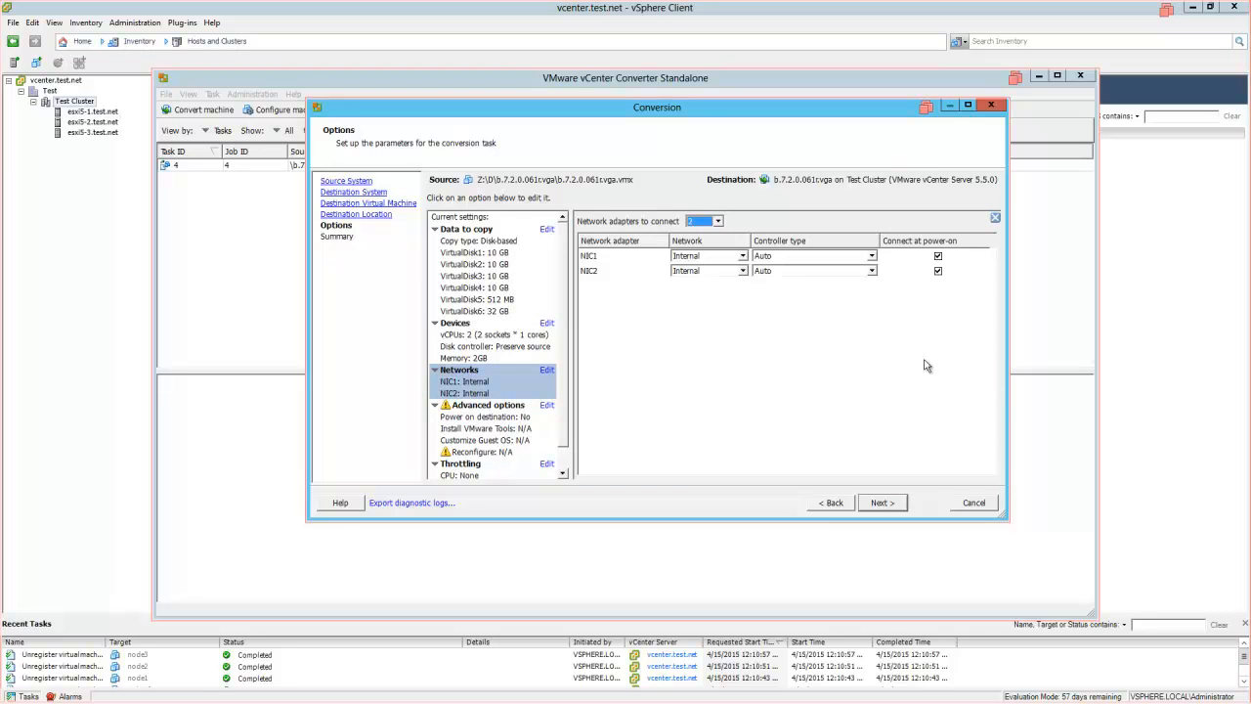
left_click(696, 256)
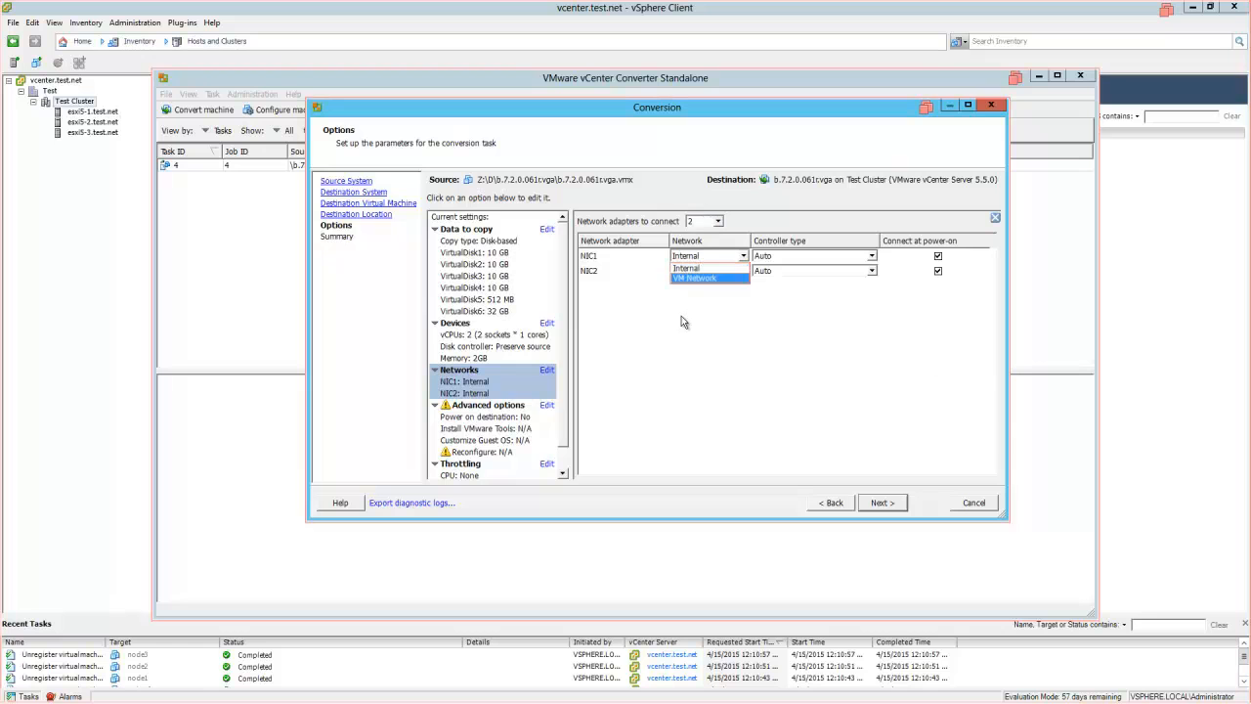
left_click(698, 266)
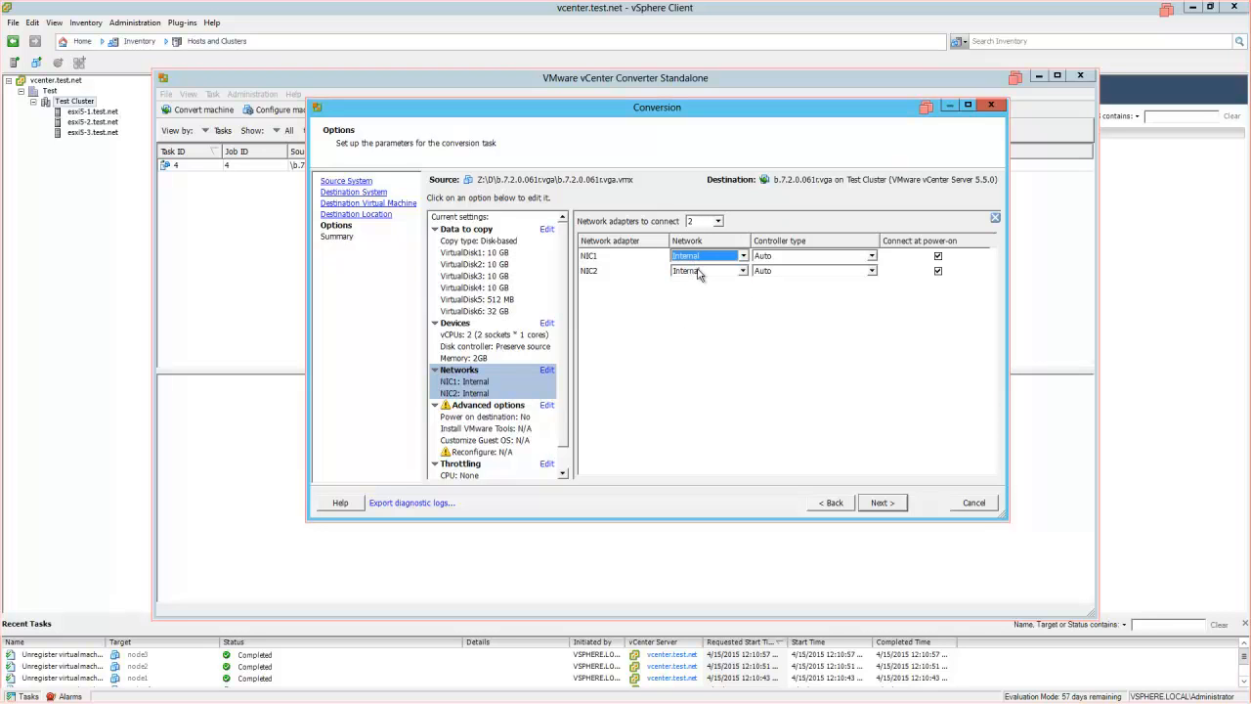
left_click(698, 274)
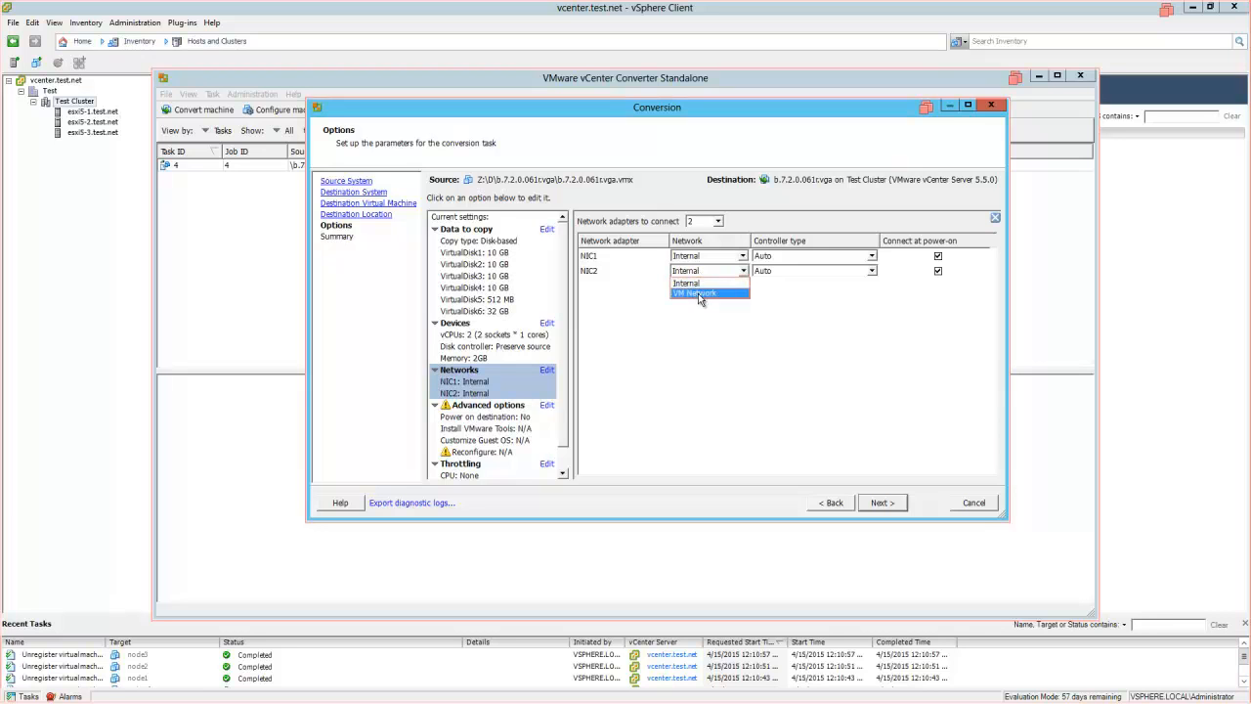
left_click(698, 293)
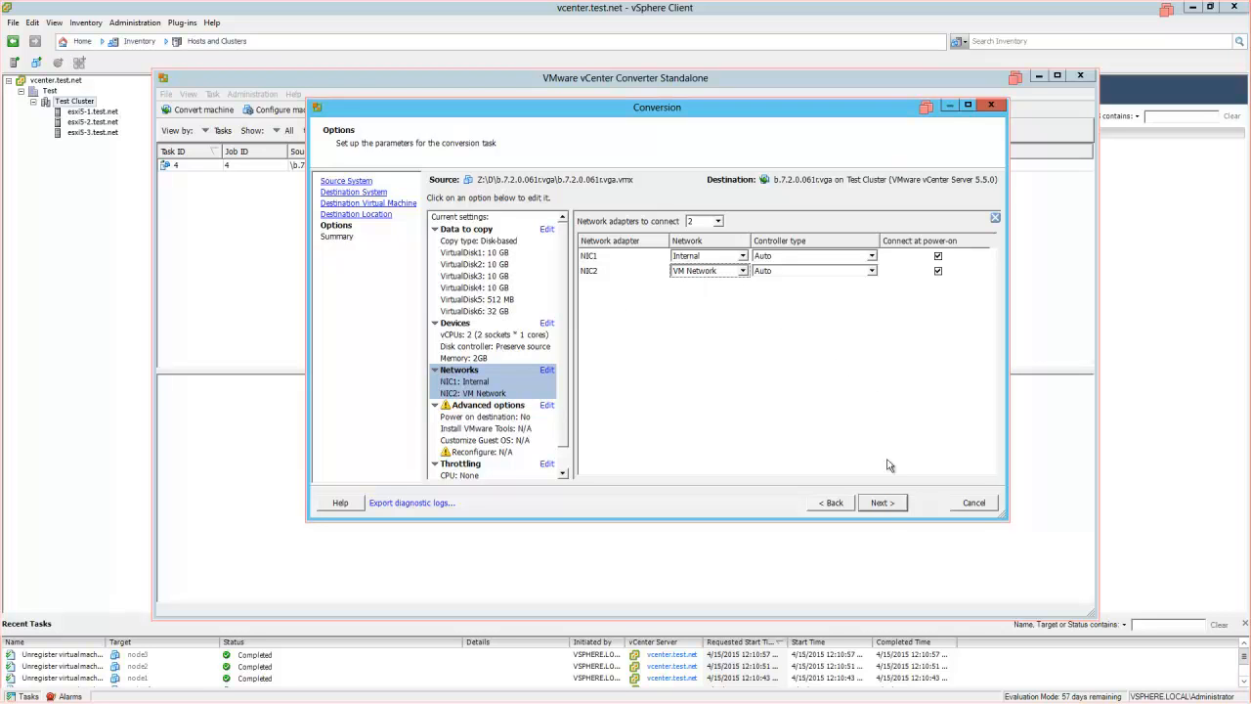
left_click(880, 505)
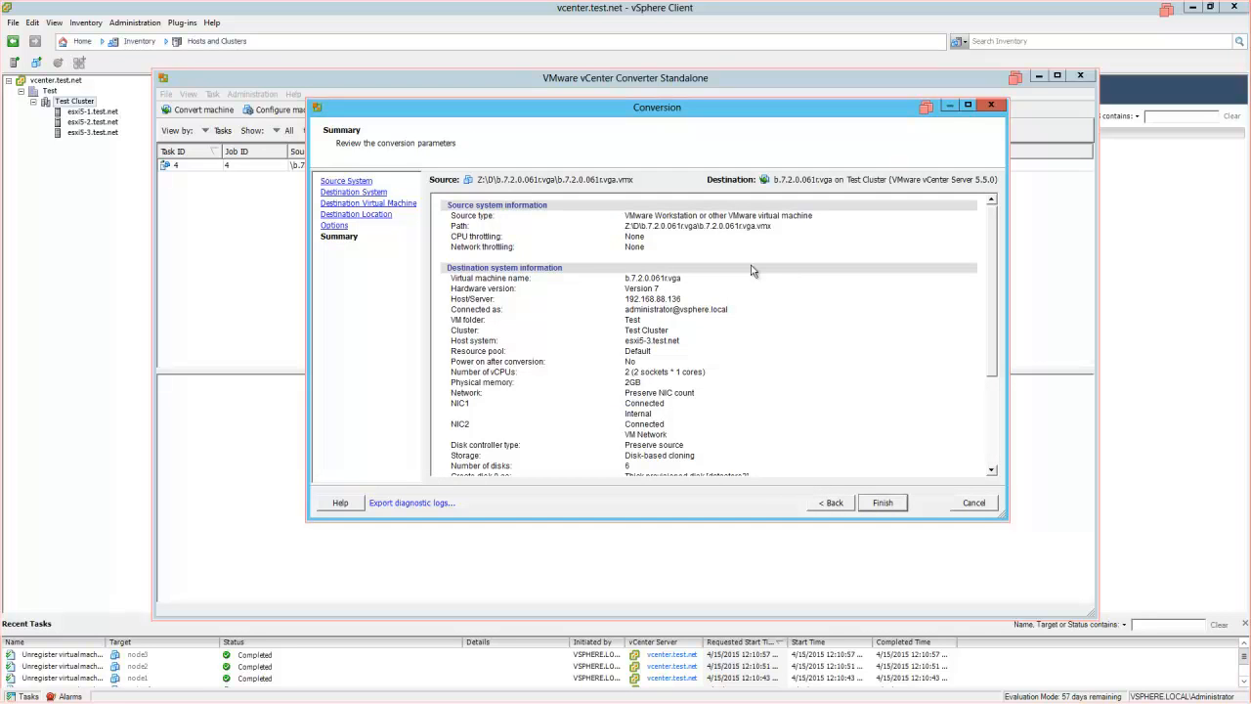
- Finish the wizard to run the conversion job creating node1
left_click(885, 504)
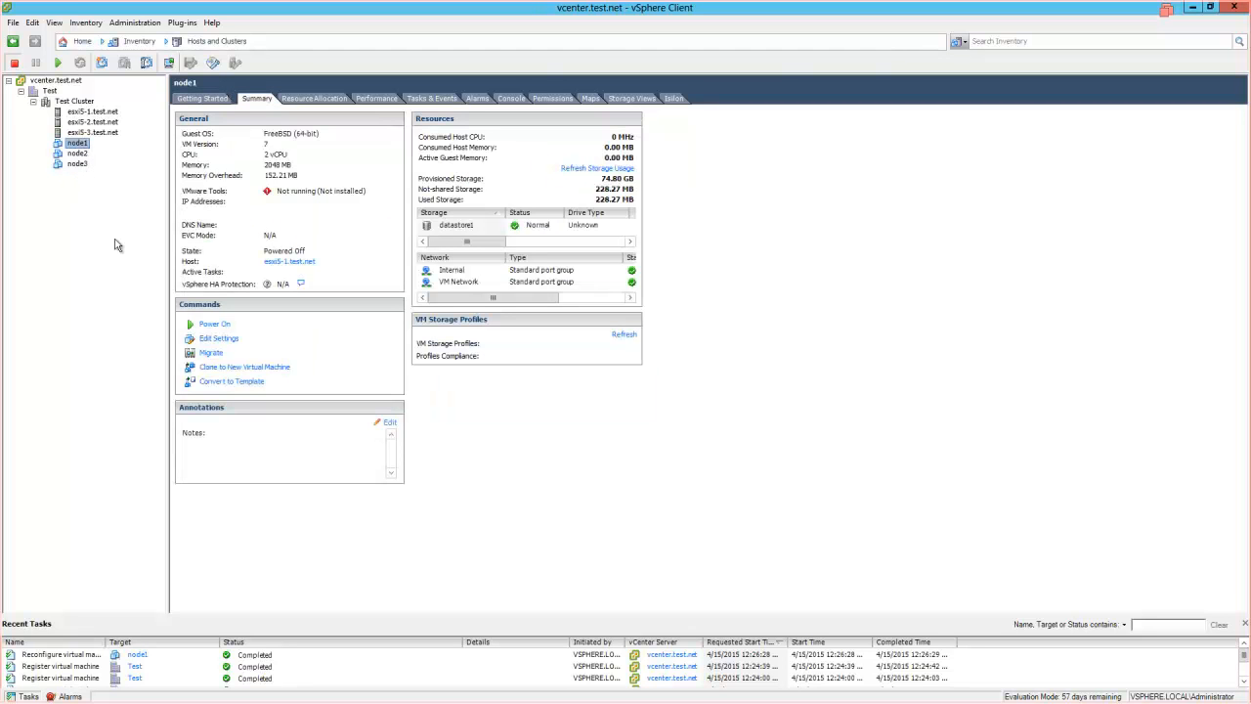
- Power on node1 from its right-click Power menu
left_click(75, 144)
right_click(74, 144)
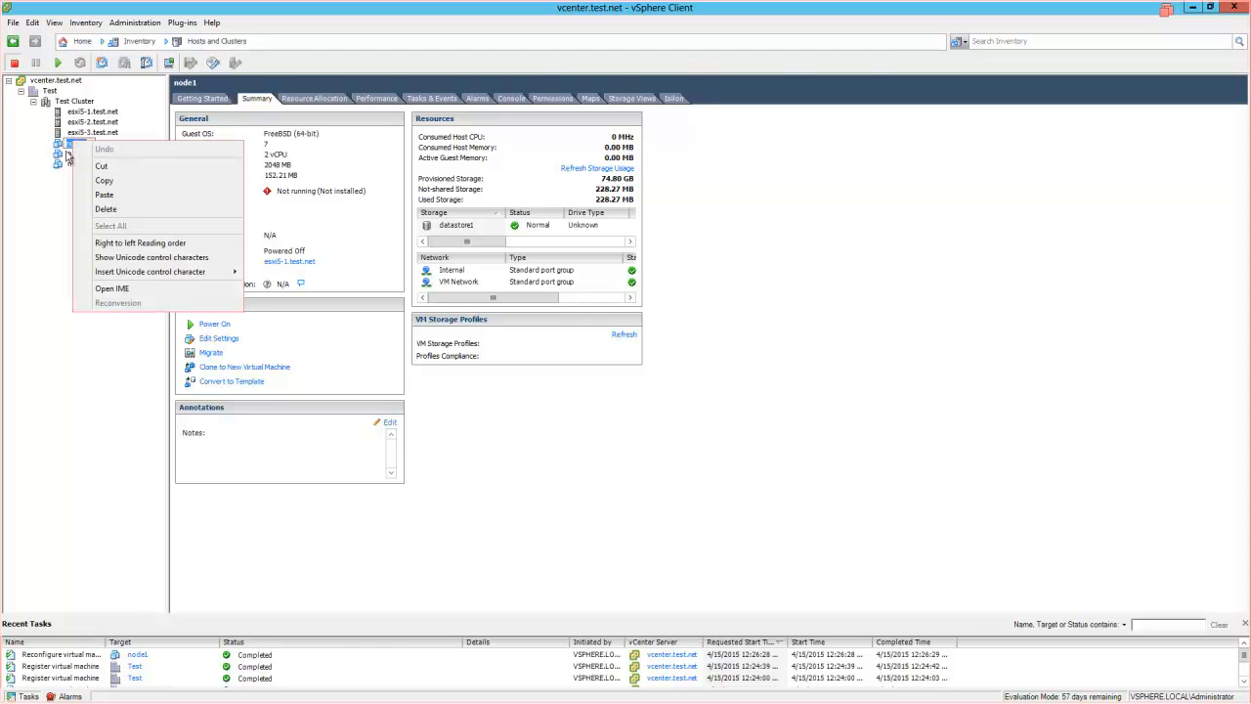
left_click(60, 146)
right_click(60, 147)
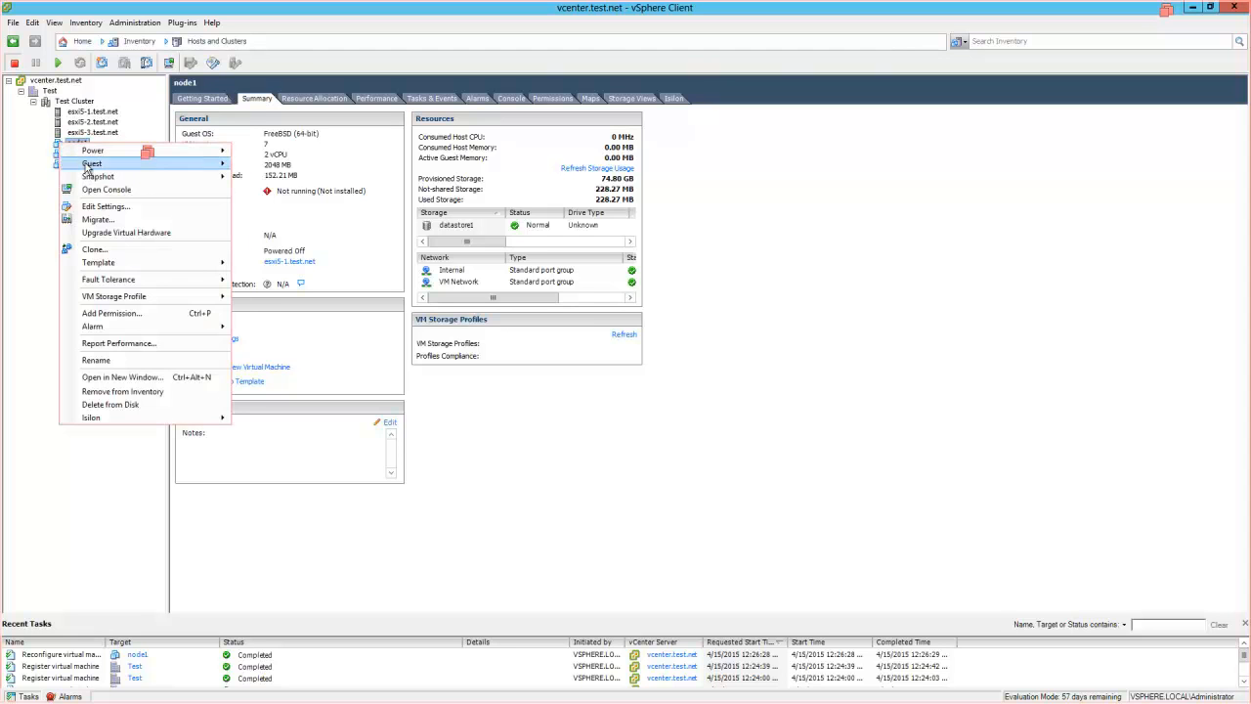
mouse_move(215, 151)
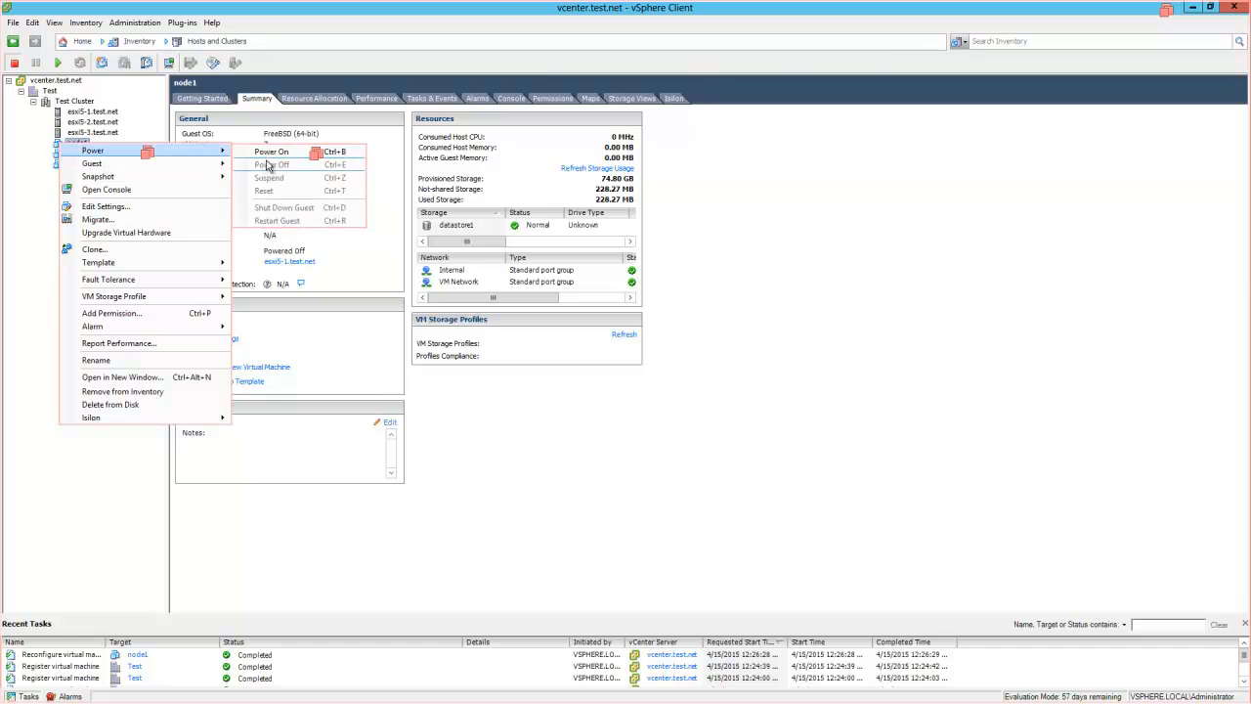
left_click(272, 155)
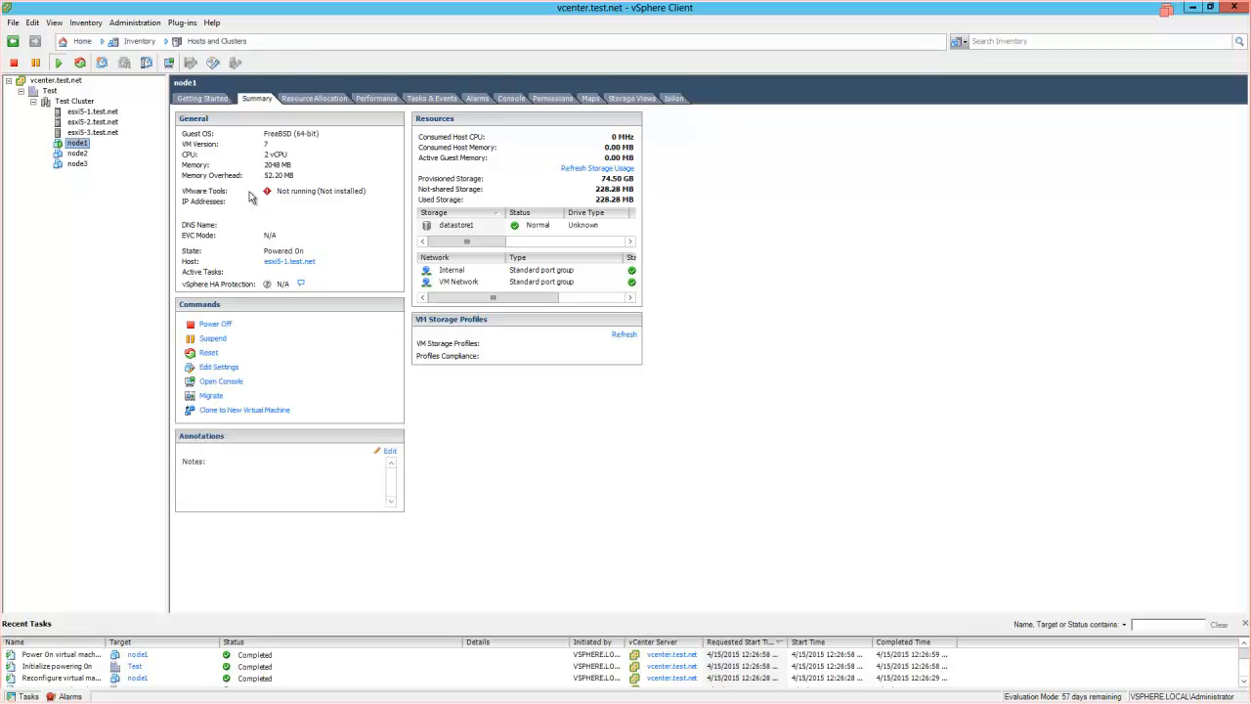
- Open and enlarge node1's console, then choose option 1 to create a new cluster
left_click(232, 381)
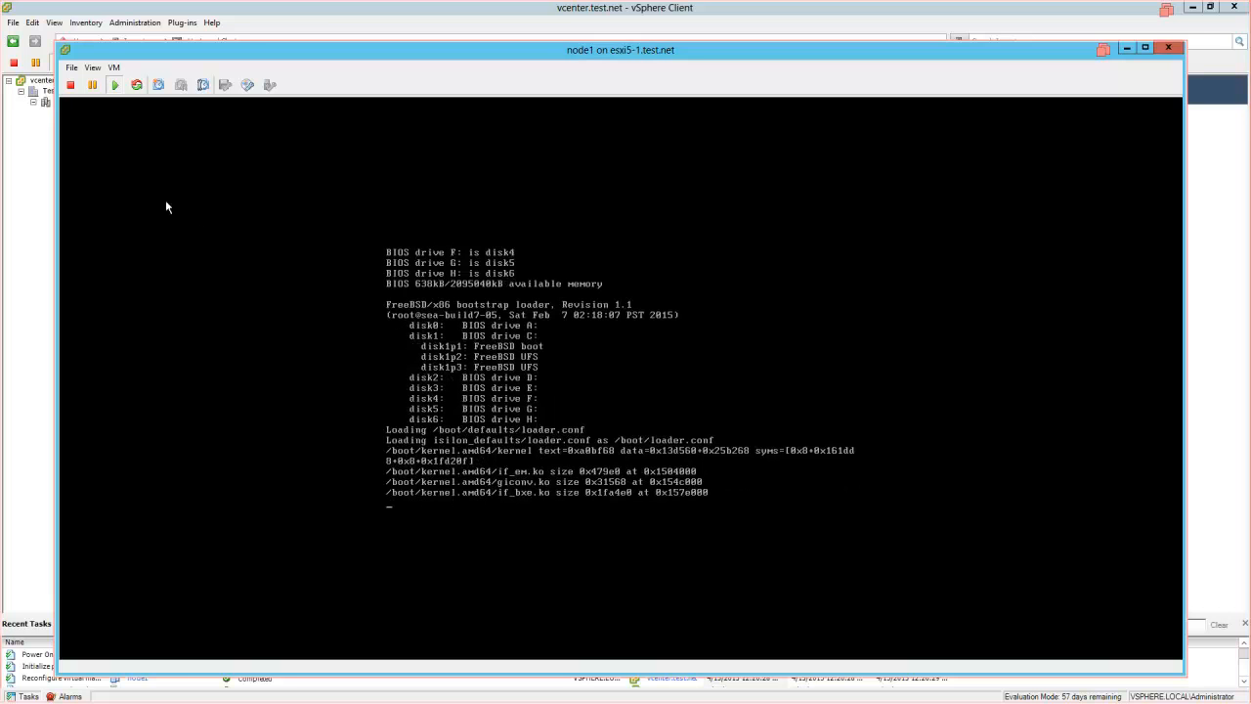
left_click_drag(56, 42, 16, 7)
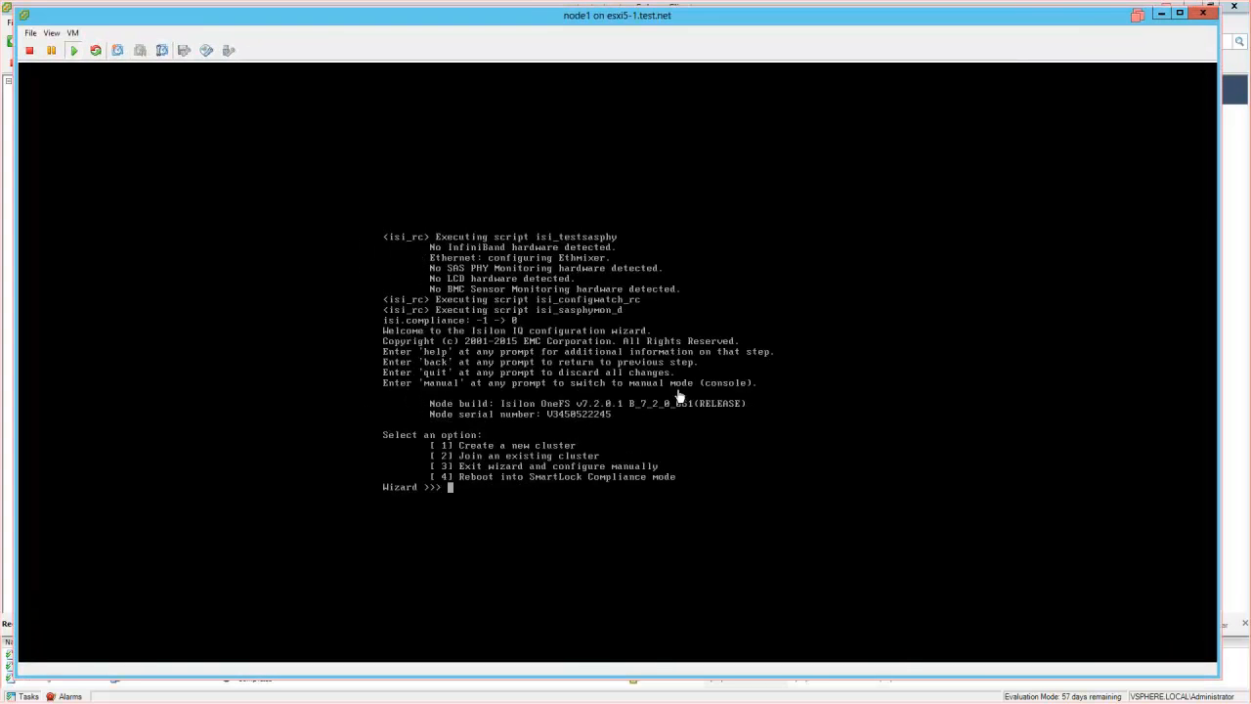
left_click(1002, 419)
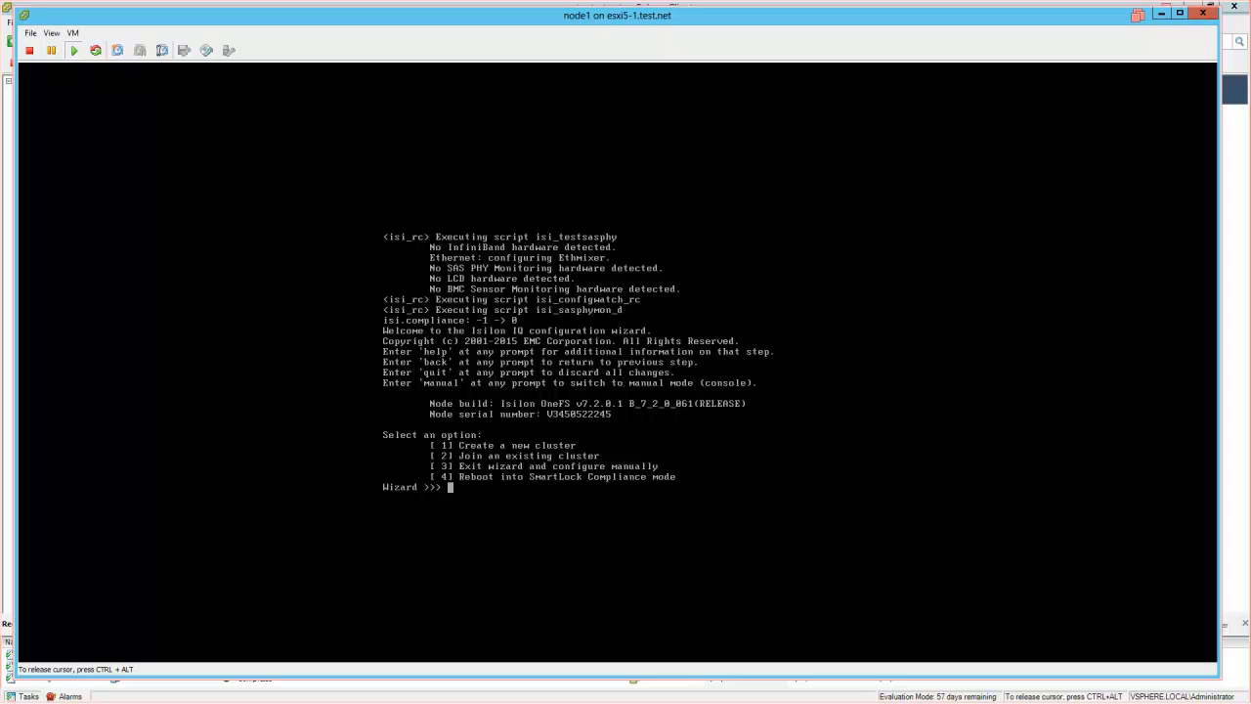
type("1")
- Page through the EMC license agreement and accept it with yes
key("Return")
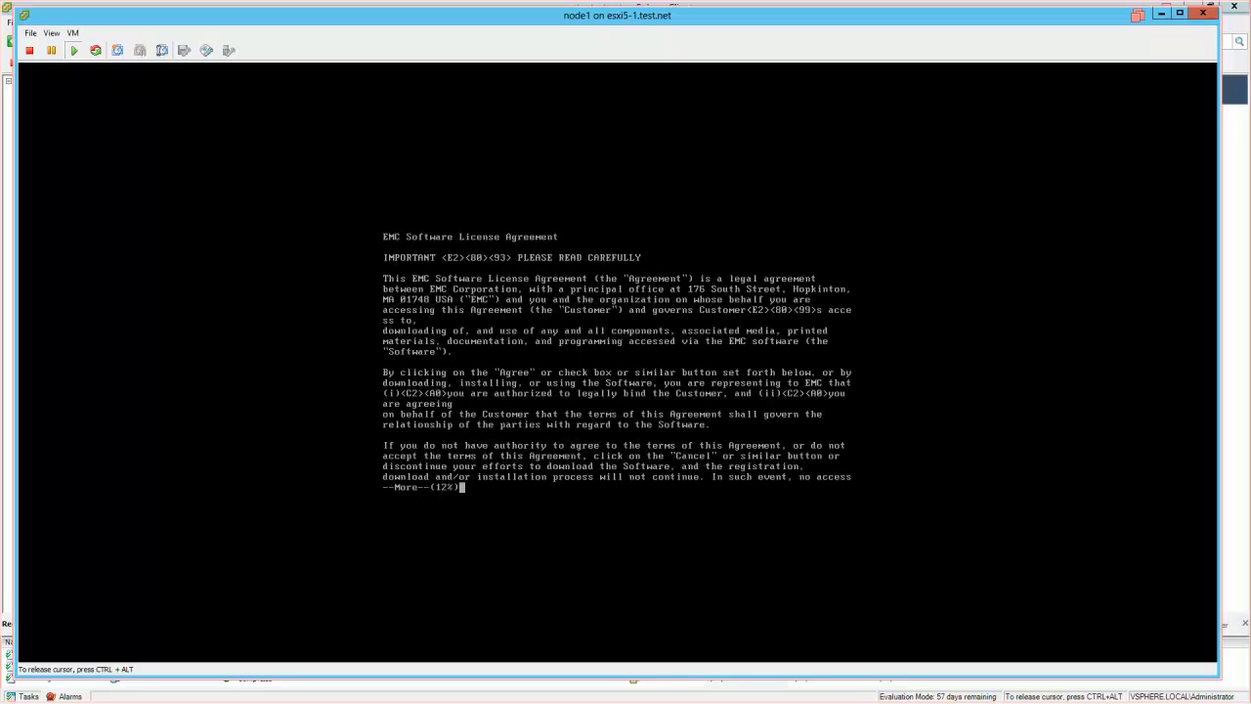
key("space")
key("space")
key("space")
key("space")
key("space")
key("space")
key("space")
key("space")
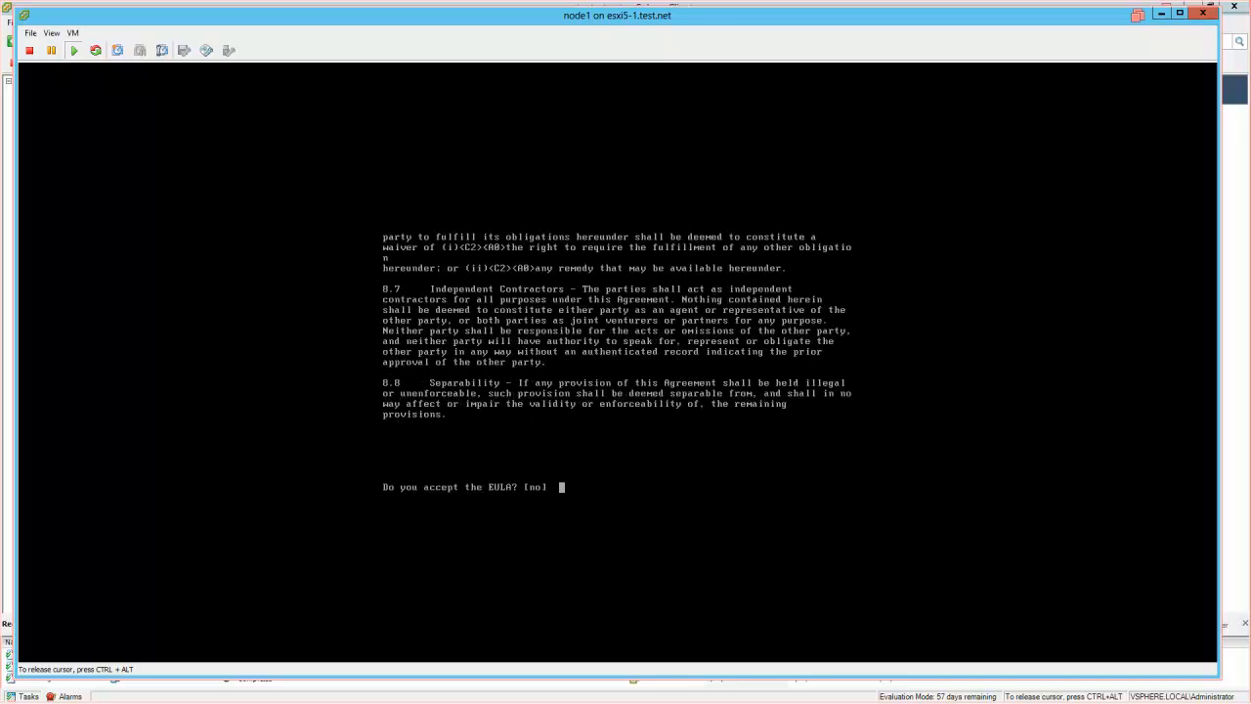
type("yes")
key("Return")
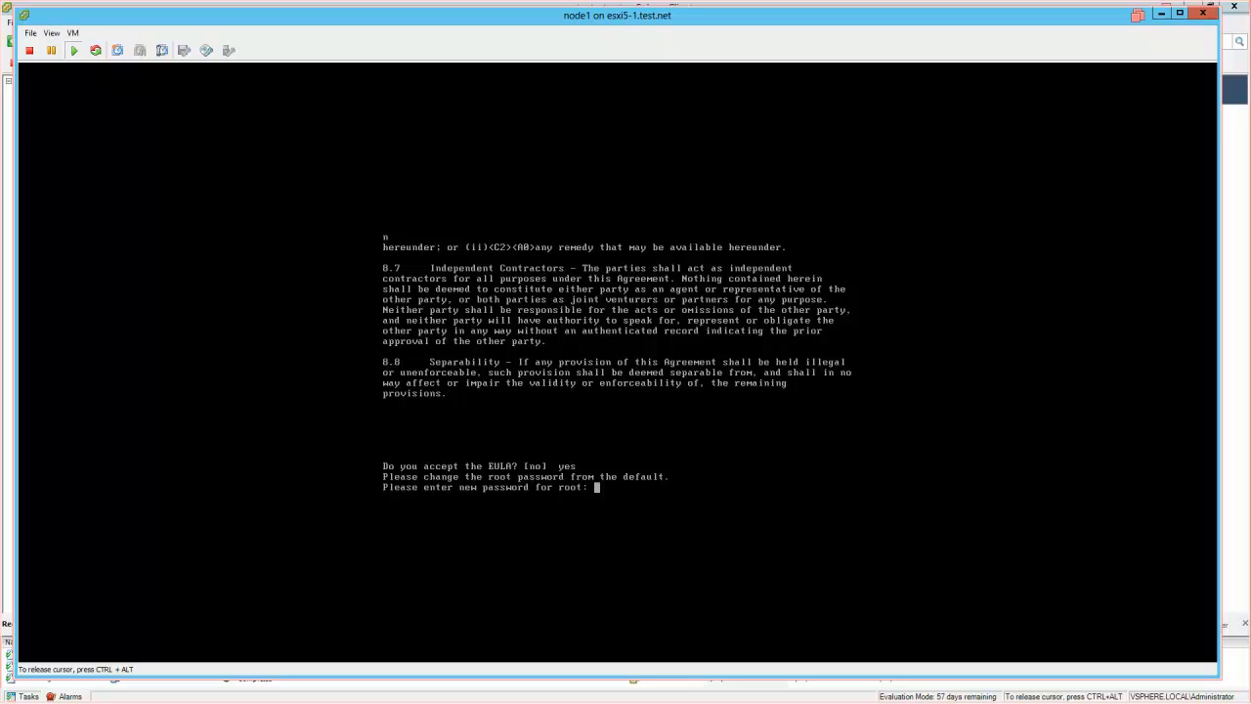
- Set and confirm new root and admin passwords, then enable SupportIQ with yes
key("Return")
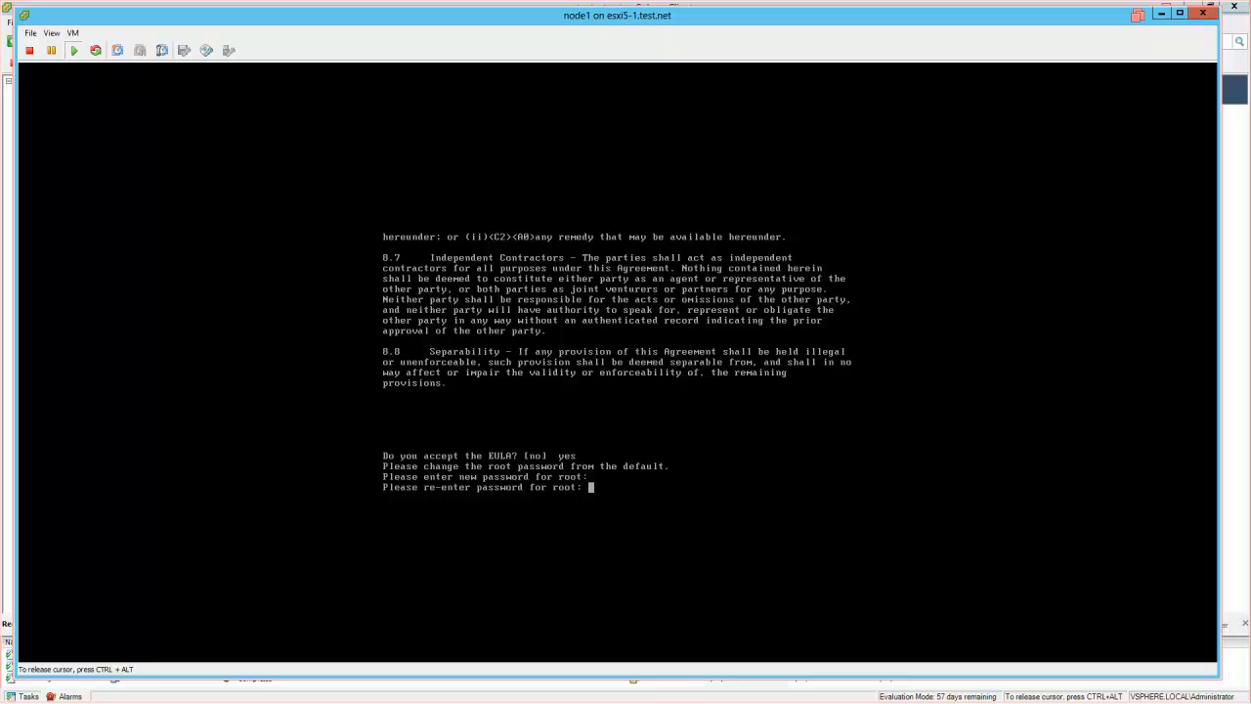
key("Return")
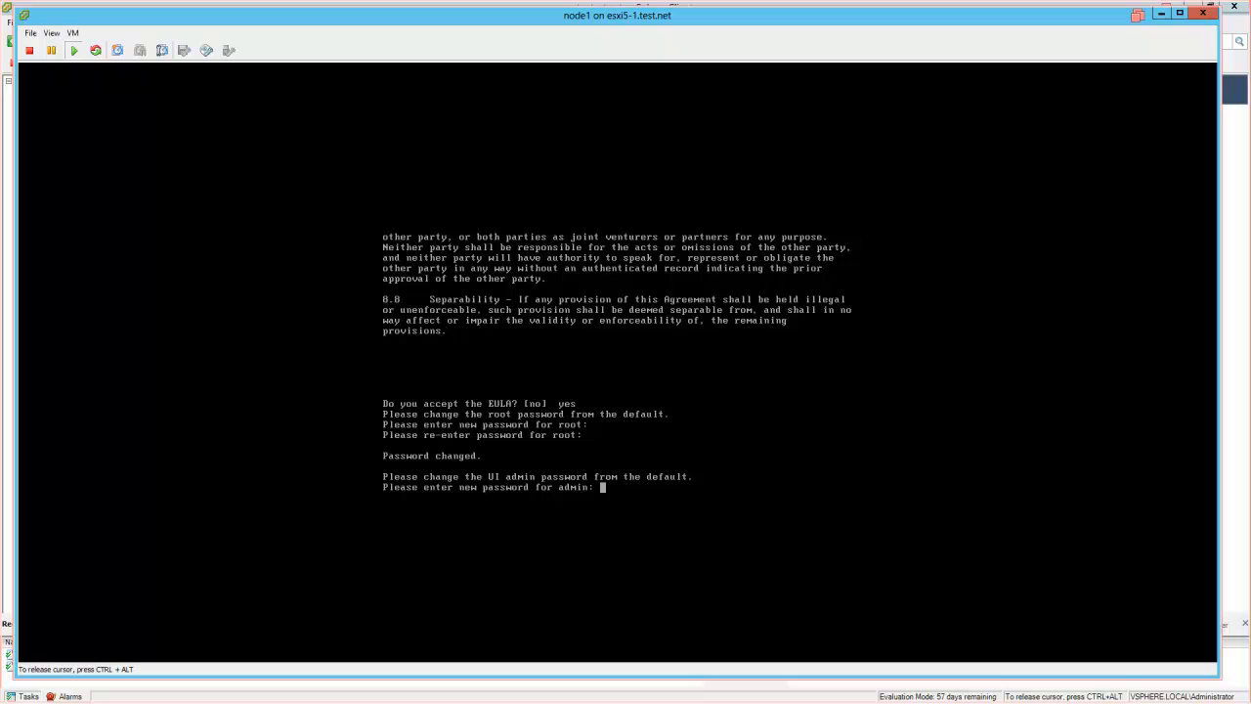
key("Return")
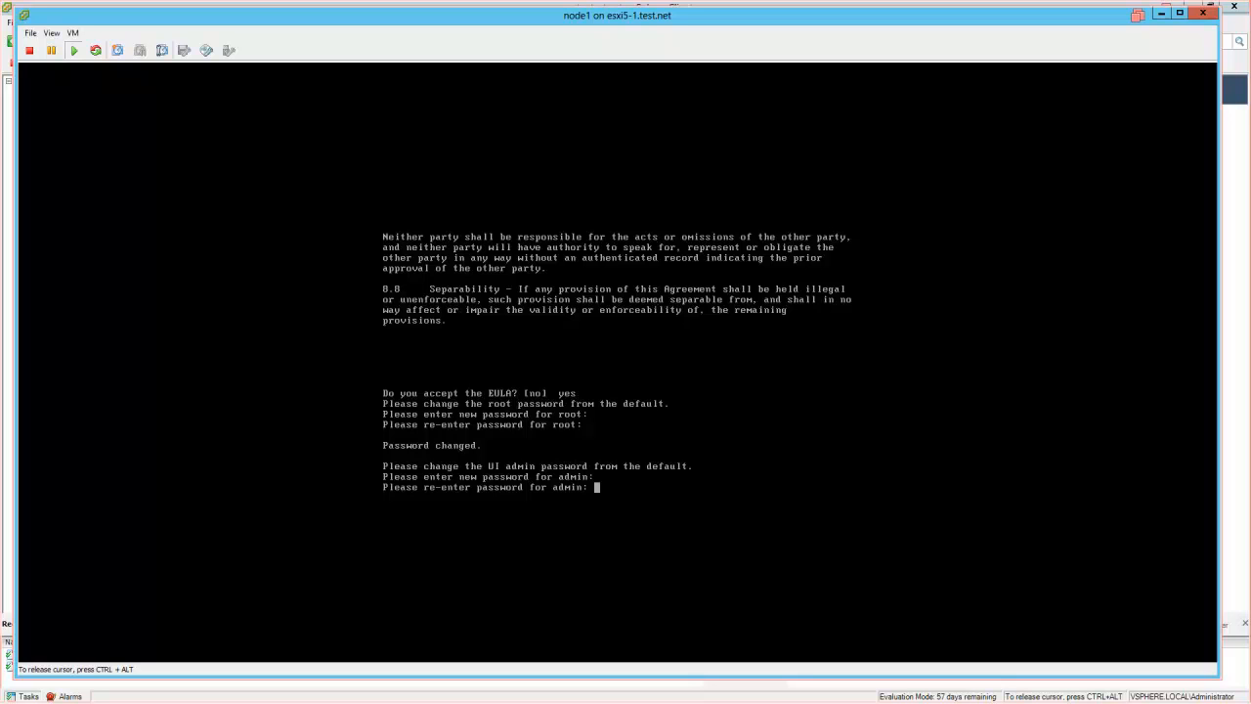
key("Return")
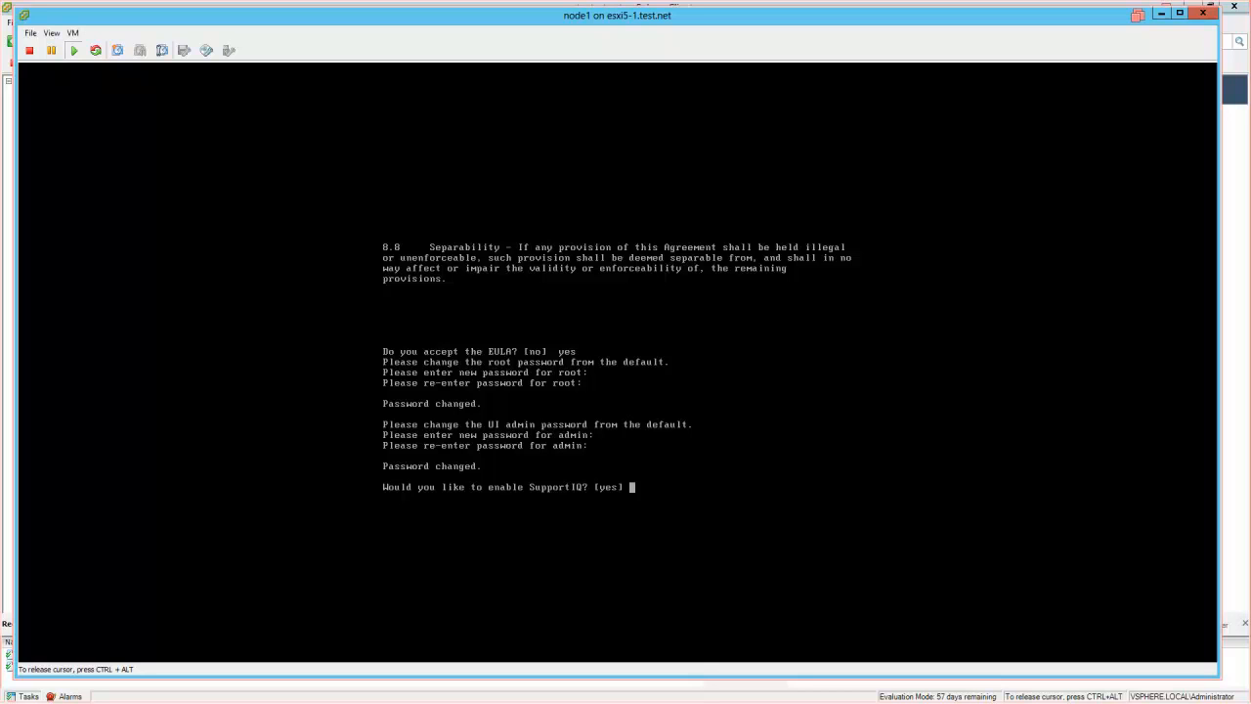
type("yes")
key("Return")
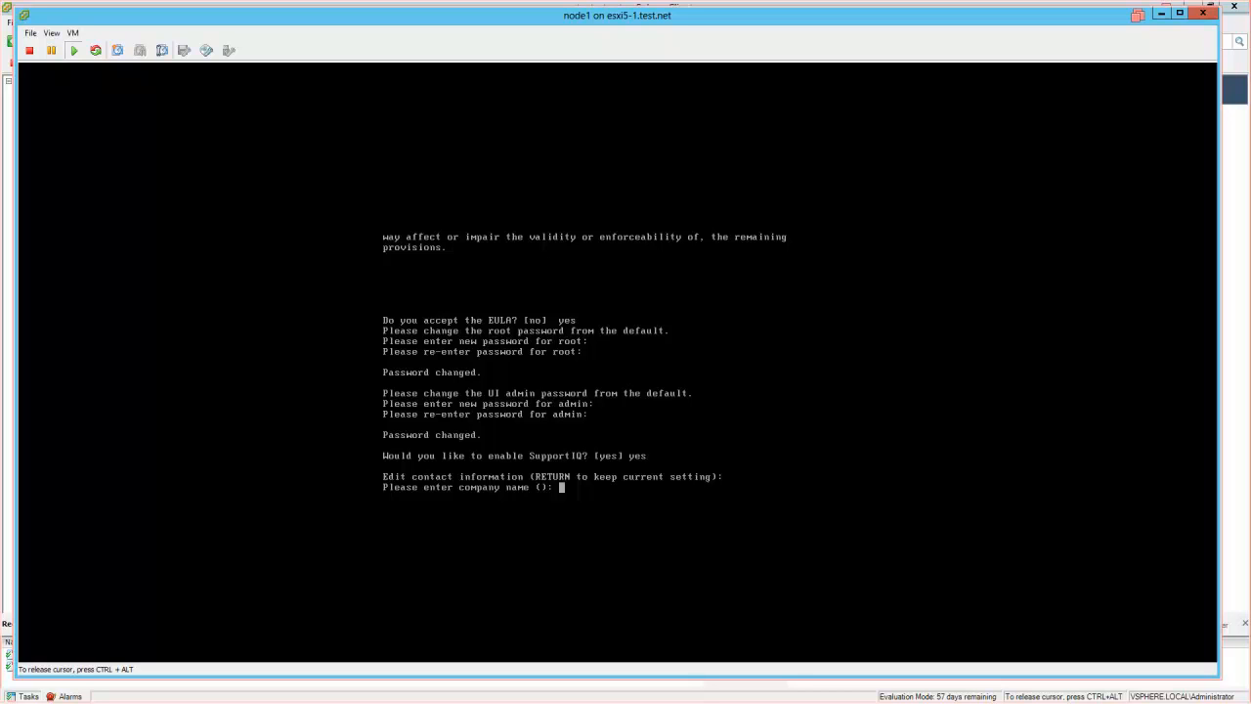
- Enter company name 'test', then the contact's name, phone number and e-mail address
type("test")
key("Return")
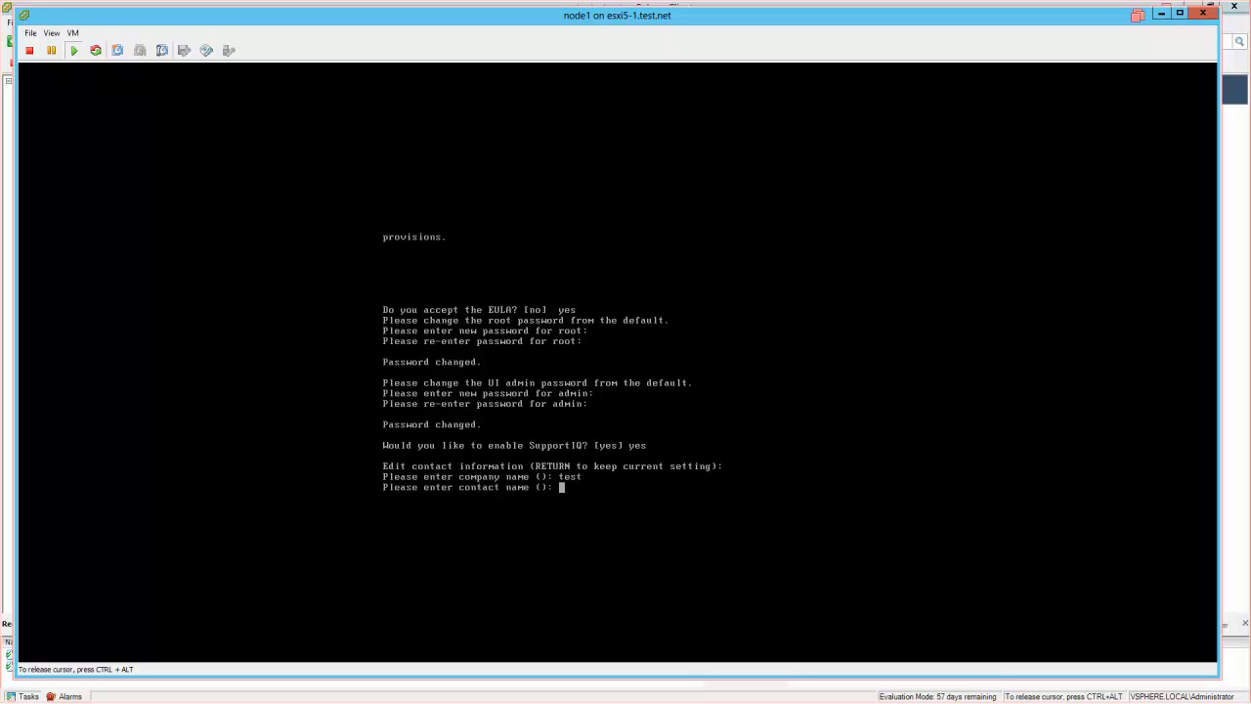
type("administrator")
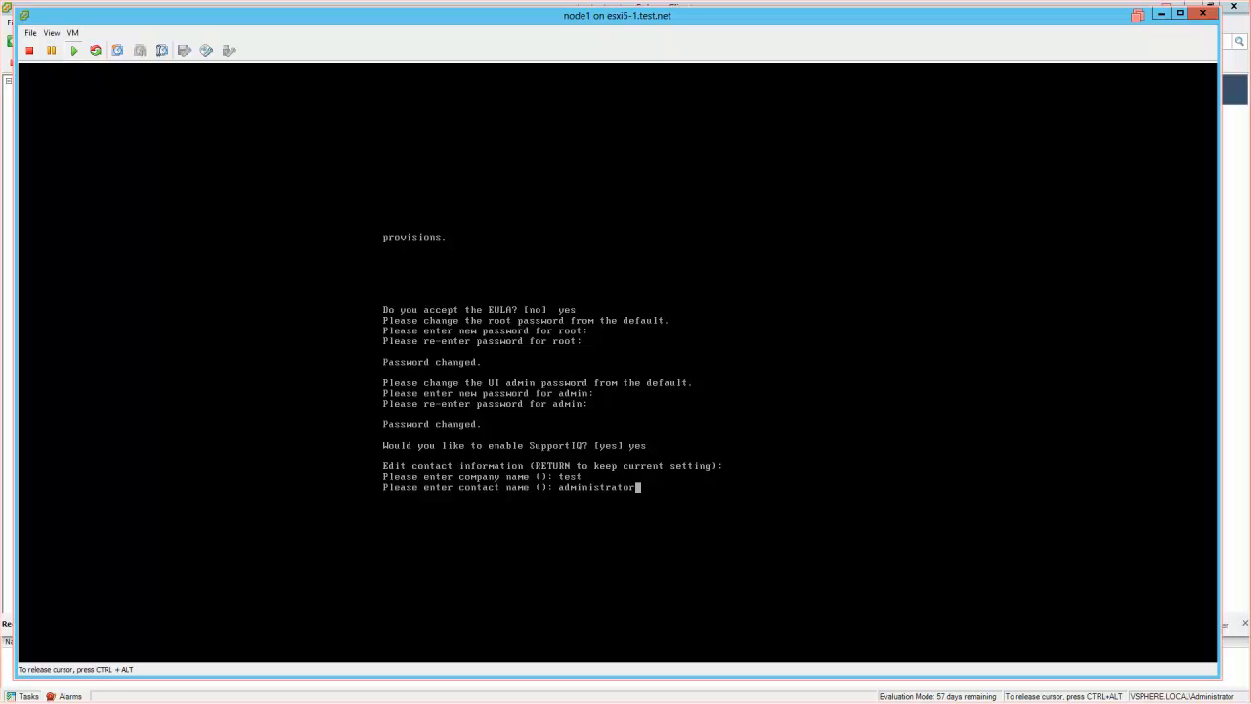
key("Return")
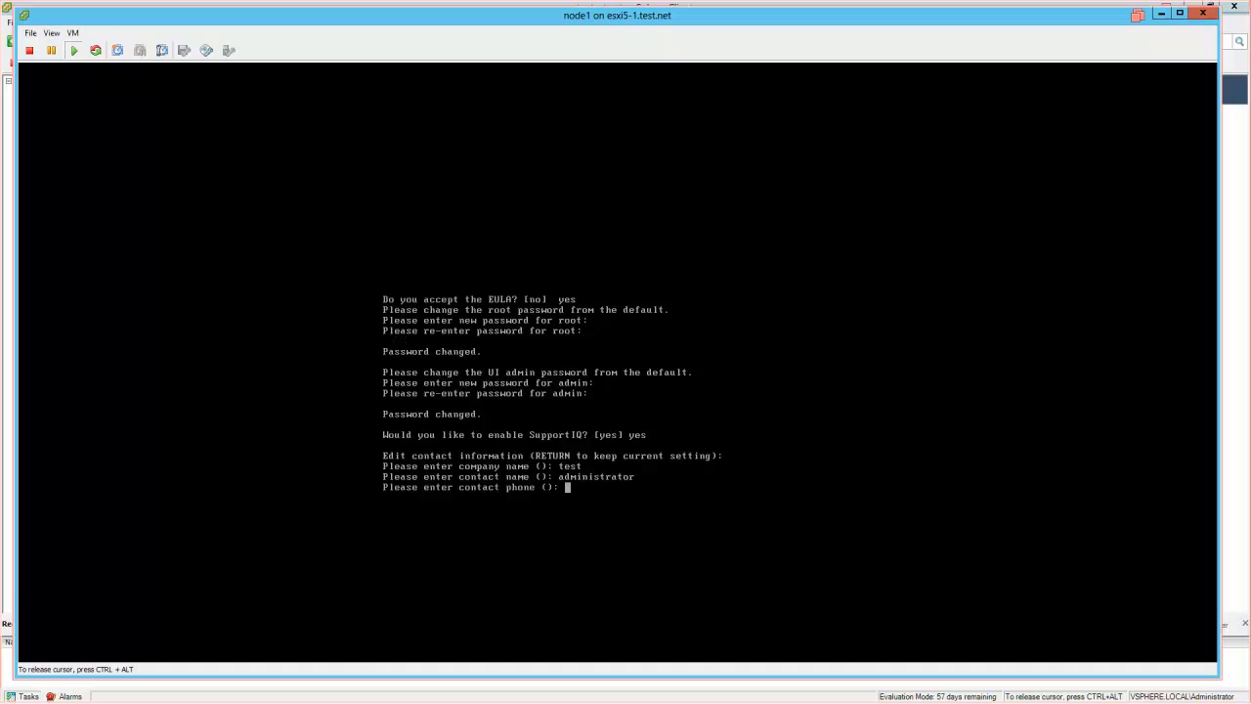
type("777-9311")
key("Return")
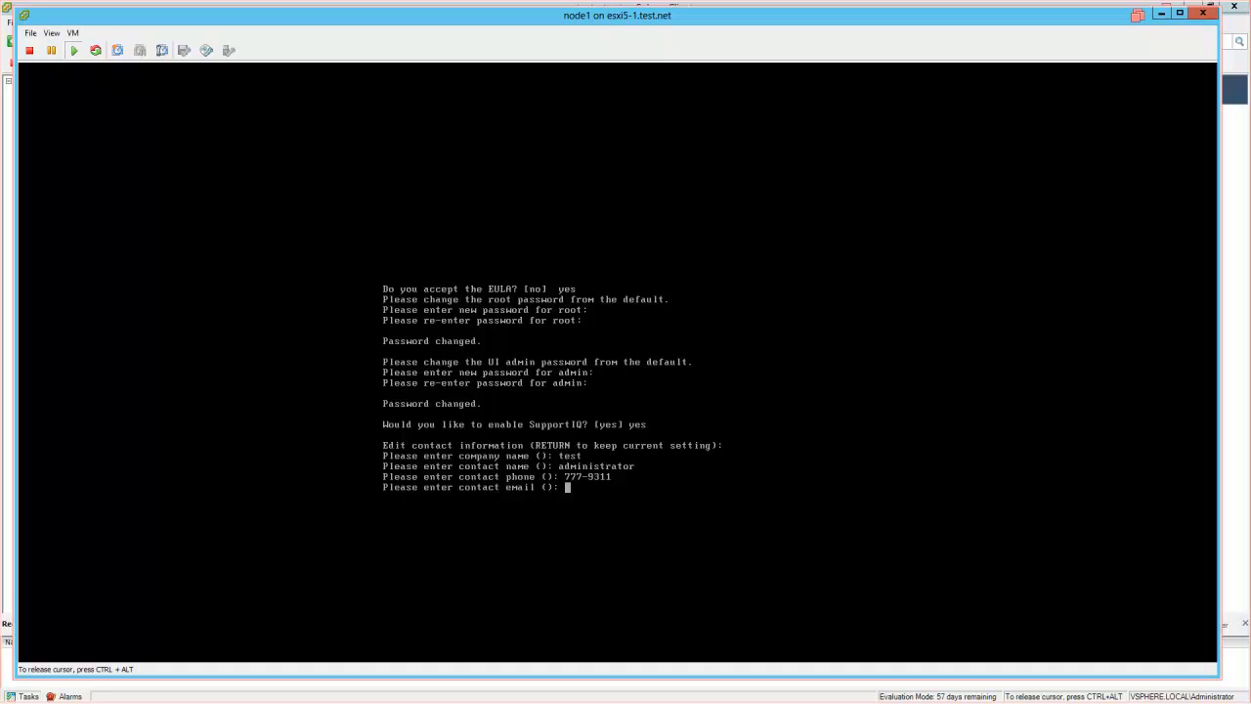
type("administrator@test.net")
key("Return")
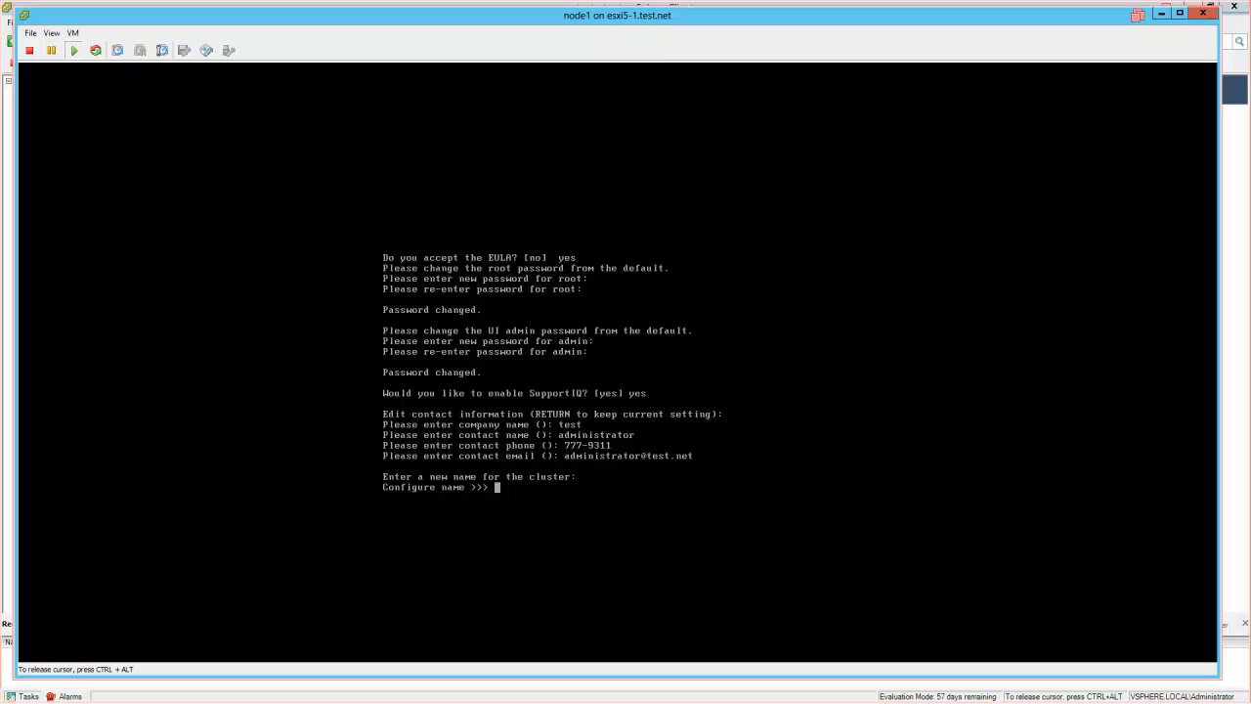
- Name the cluster testcluster and accept the default utf-8 encoding
type("testcluster")
key("Return")
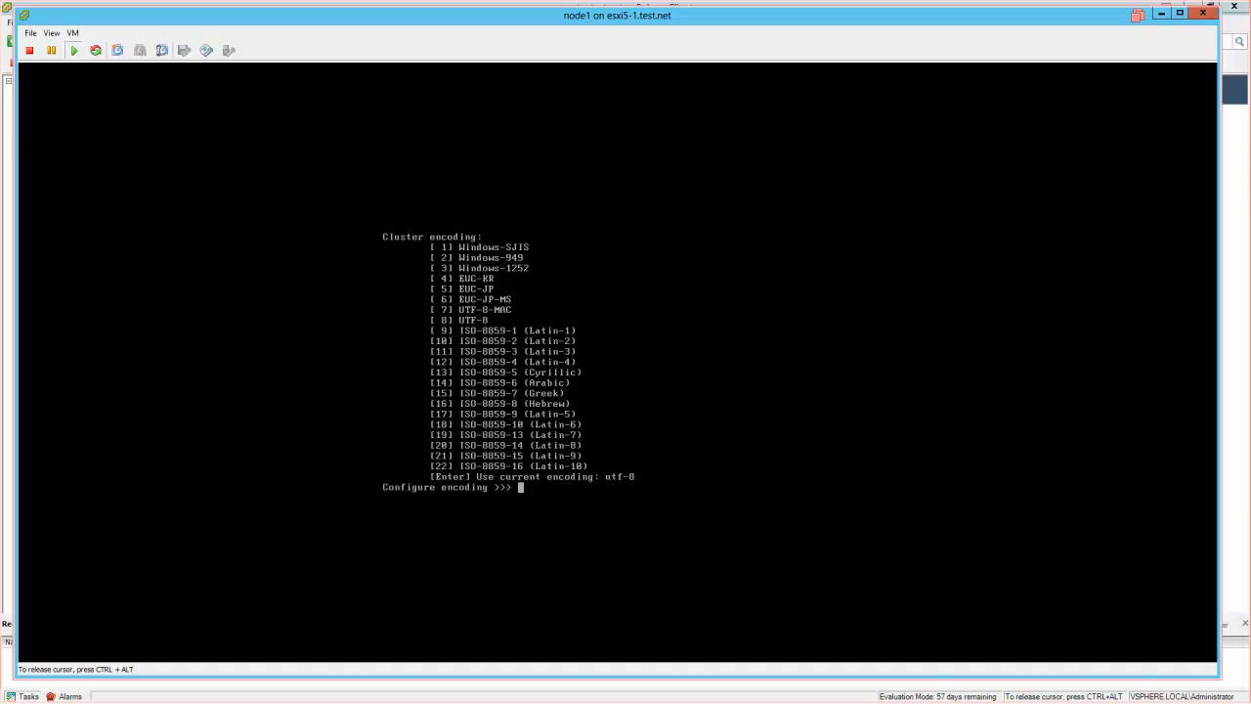
key("Return")
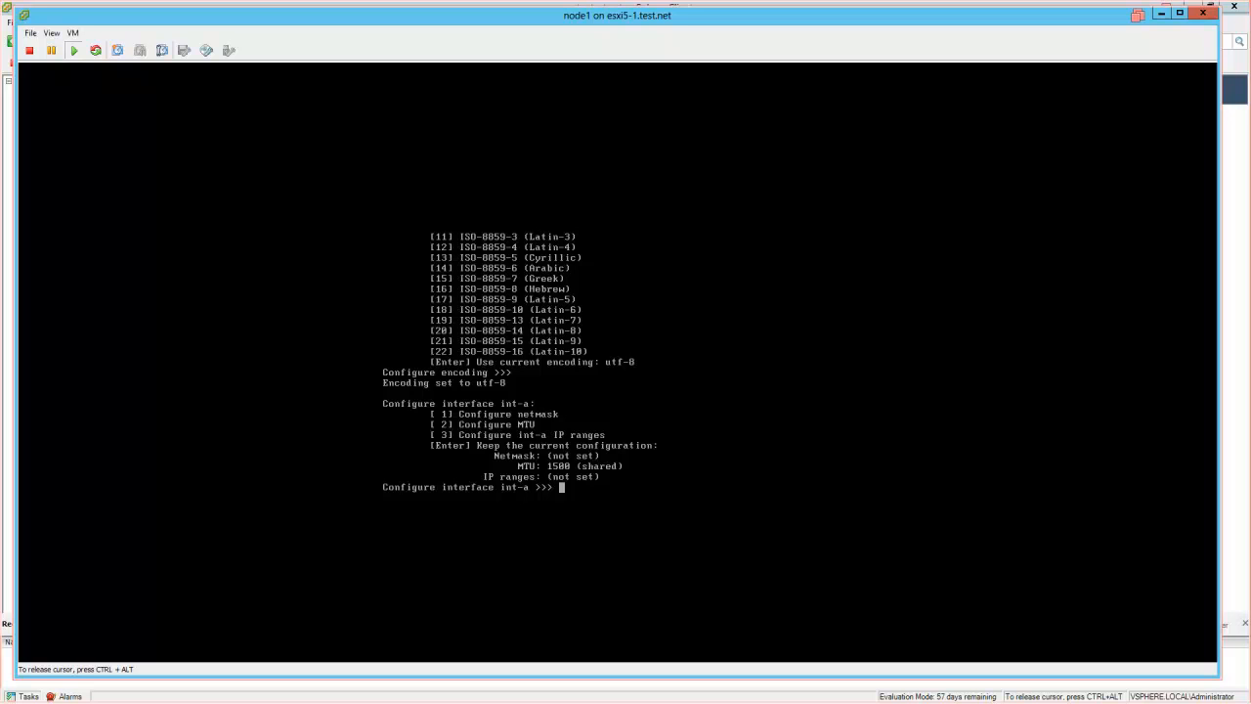
- Set node1's int-a netmask to 255.255.255.0
type("1")
key("Return")
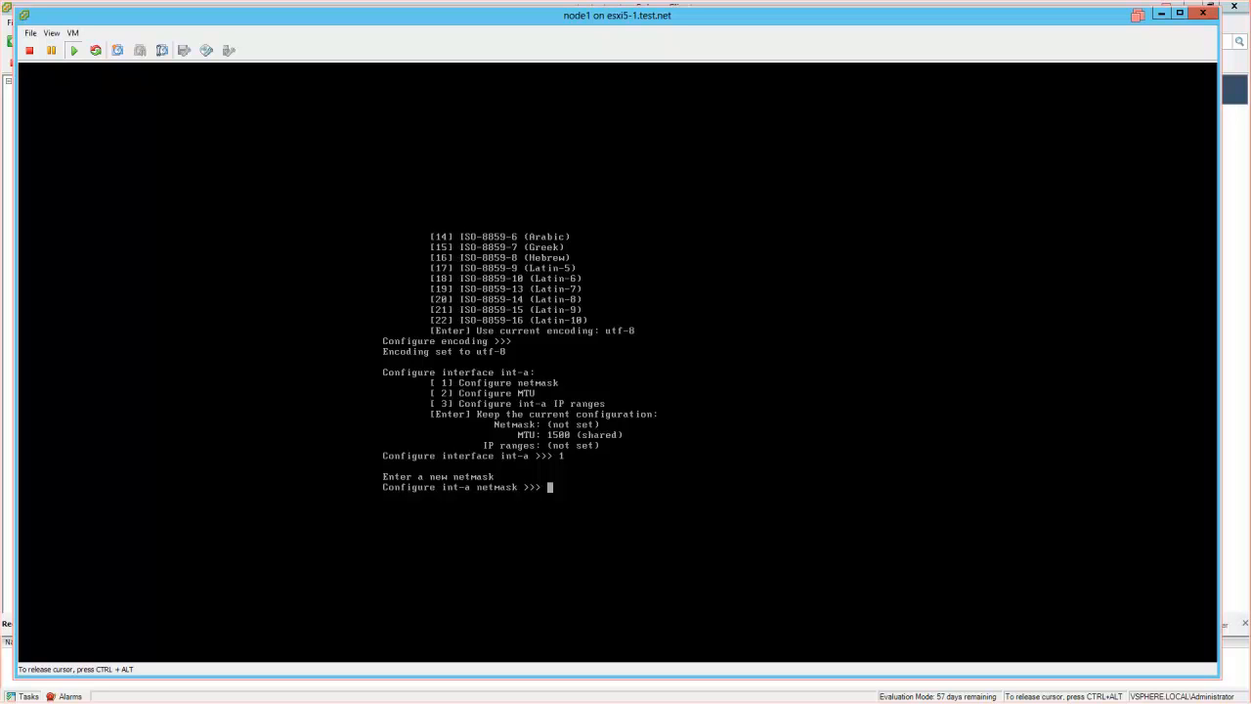
type("1")
key("Return")
type("255.255.255.0")
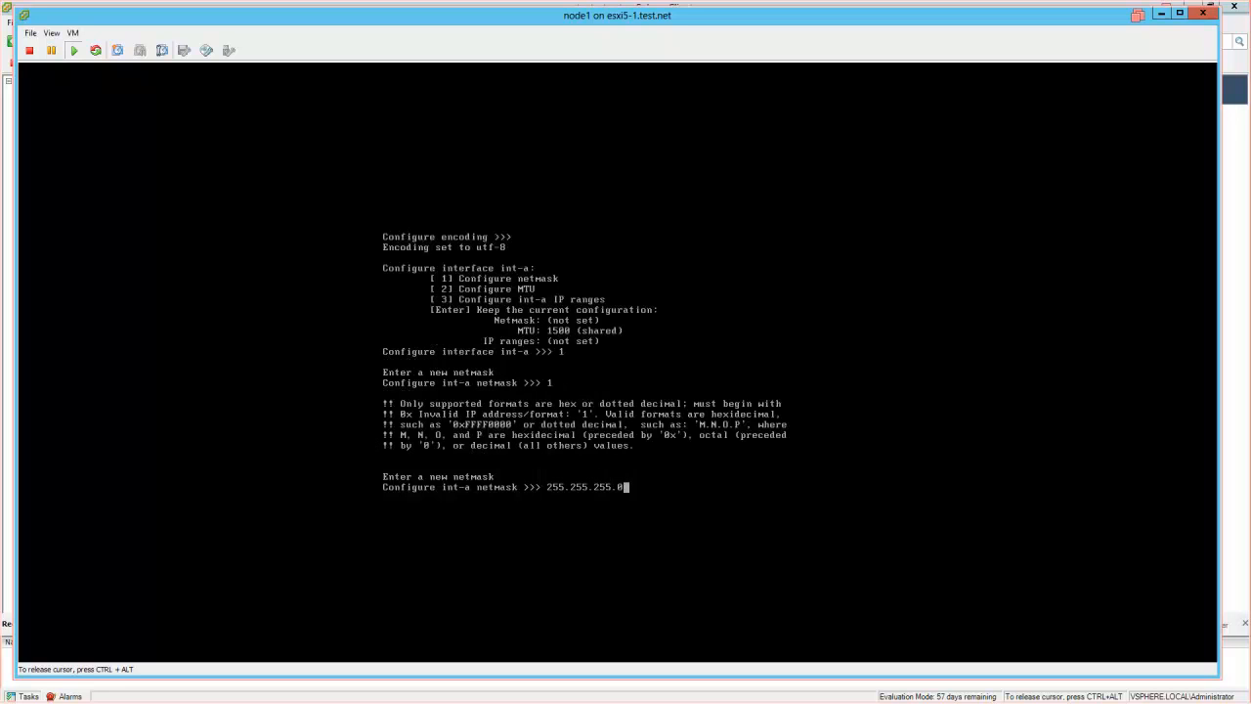
key("Return")
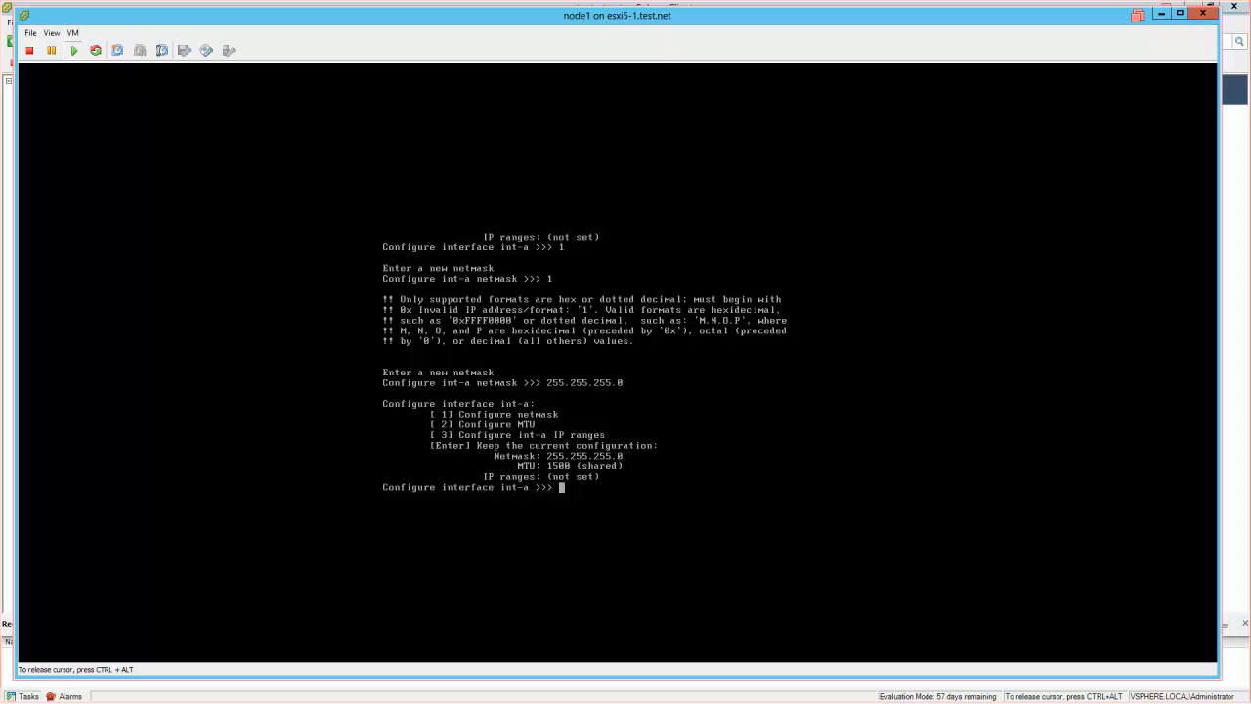
- Add the int-a IP range 10.0.0.10–10.0.0.20 and keep the int-a settings
type("3")
key("Return")
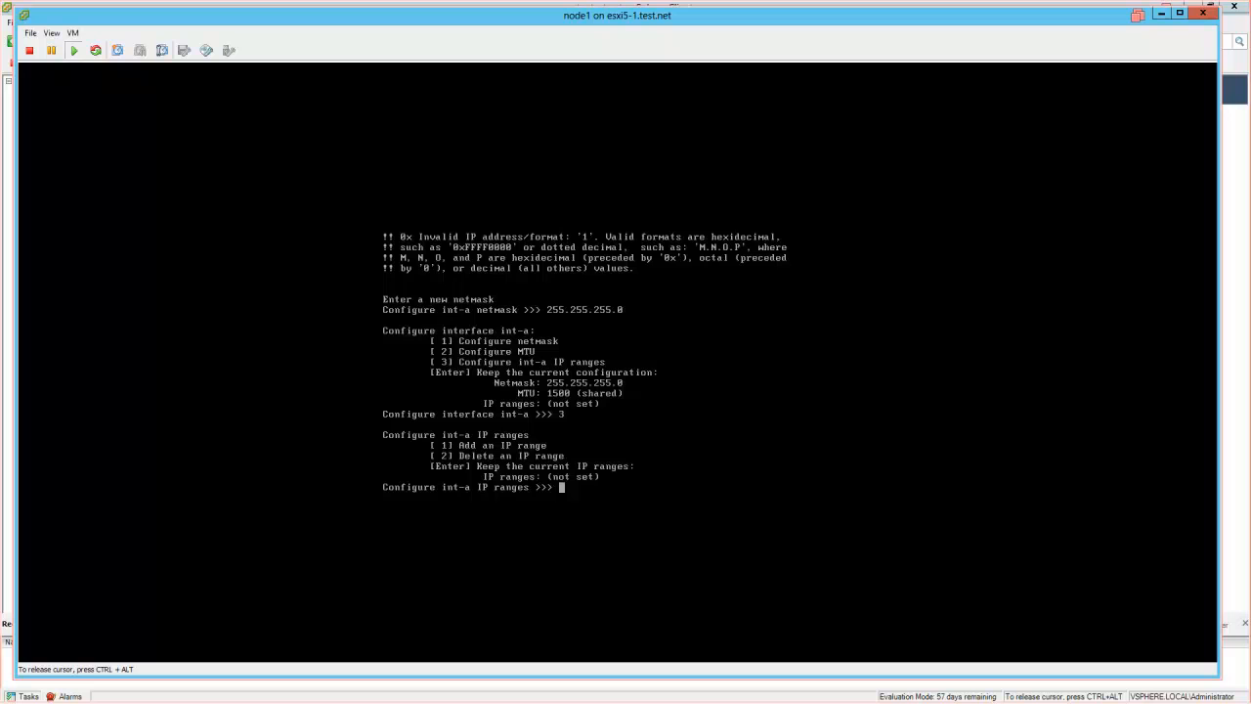
type("1")
key("Return")
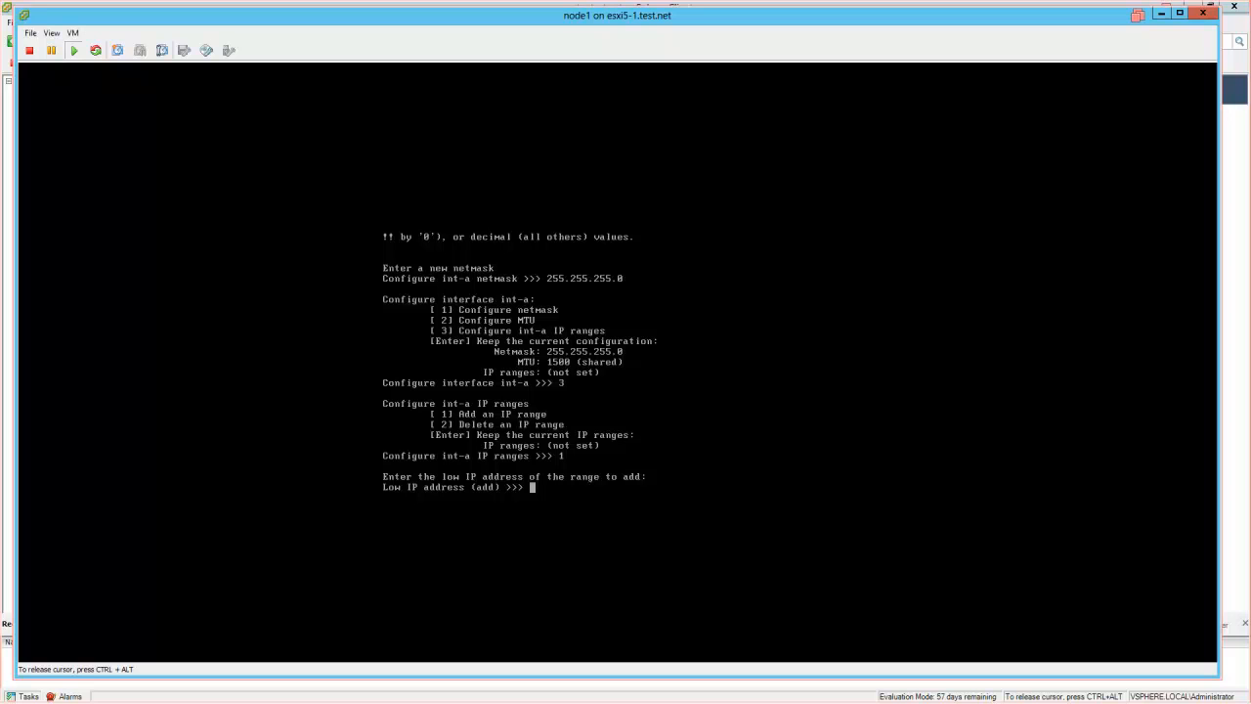
type("10.0.0.10")
key("Return")
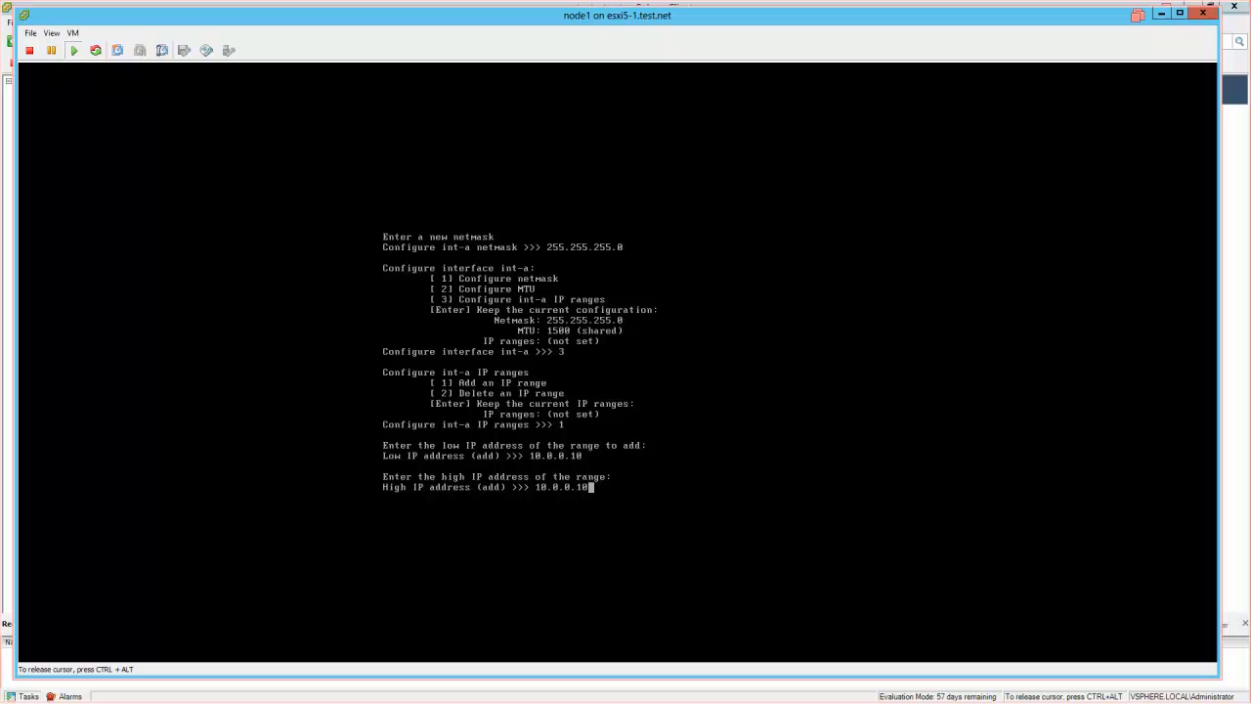
key("BackSpace")
key("BackSpace")
type("20")
key("Return")
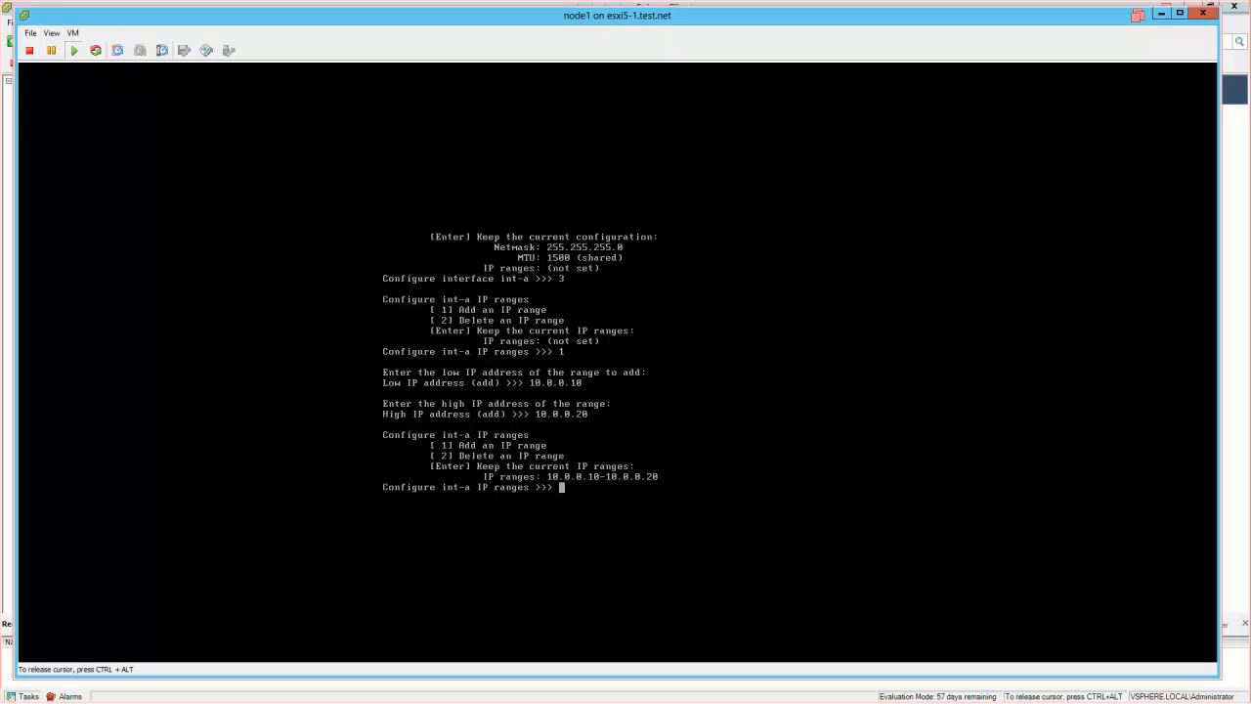
key("Return")
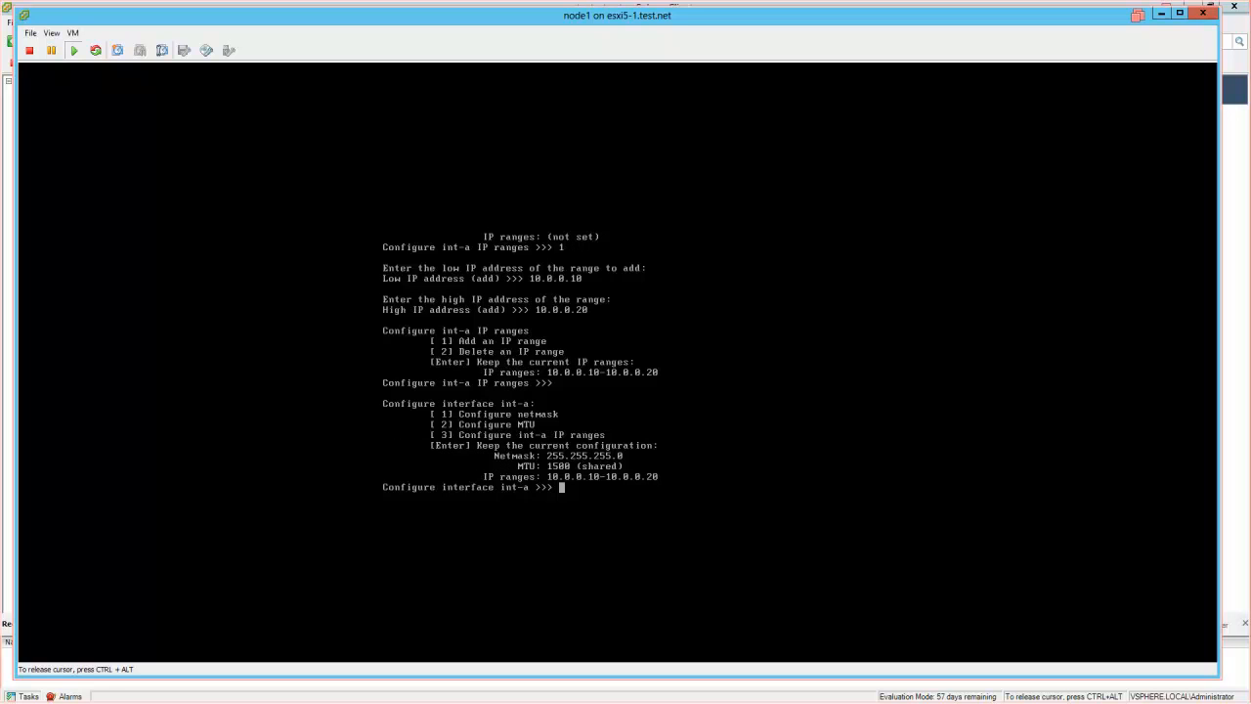
key("Return")
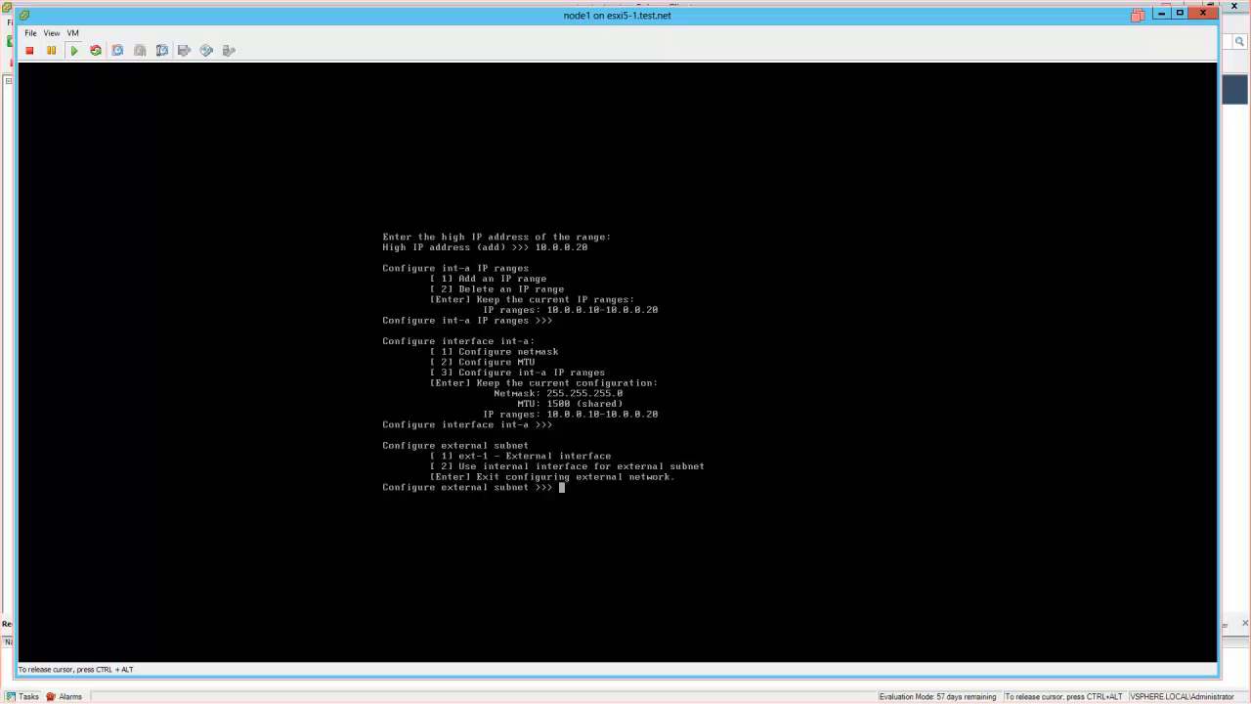
- Set the ext-1 external interface netmask to 255.255.255.0
type("1")
key("Return")
type("1")
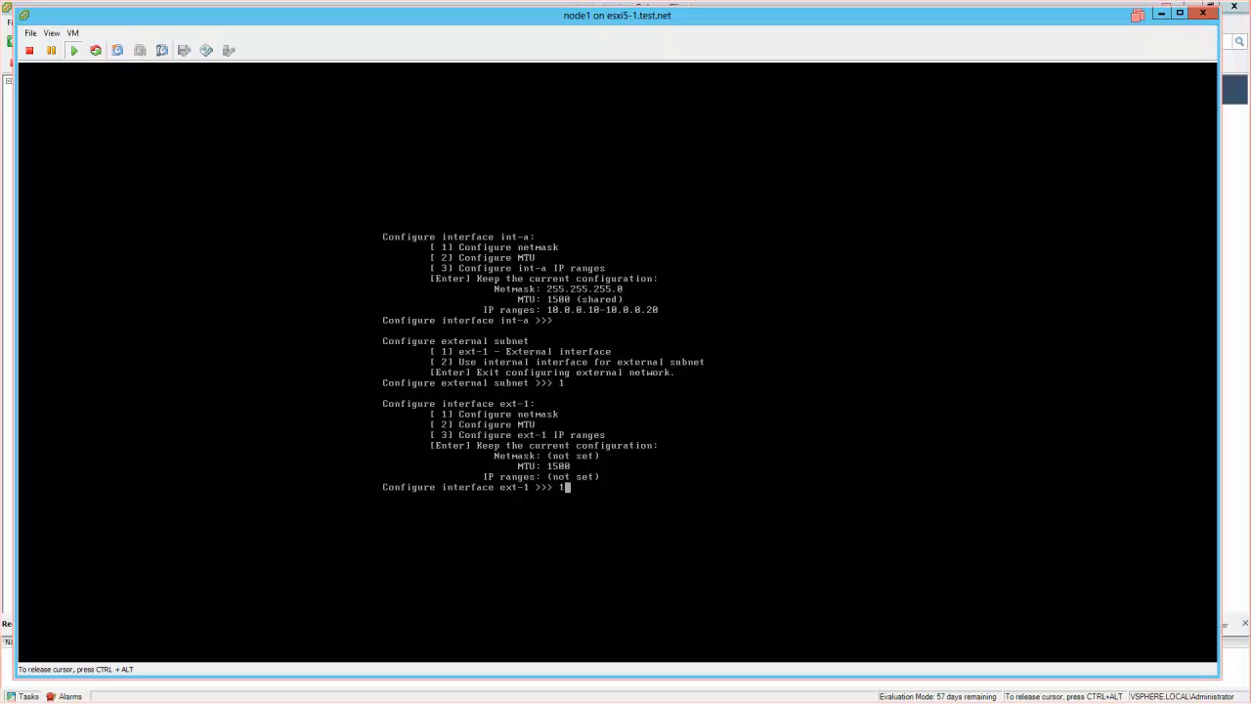
key("Return")
type("255.255.255.0")
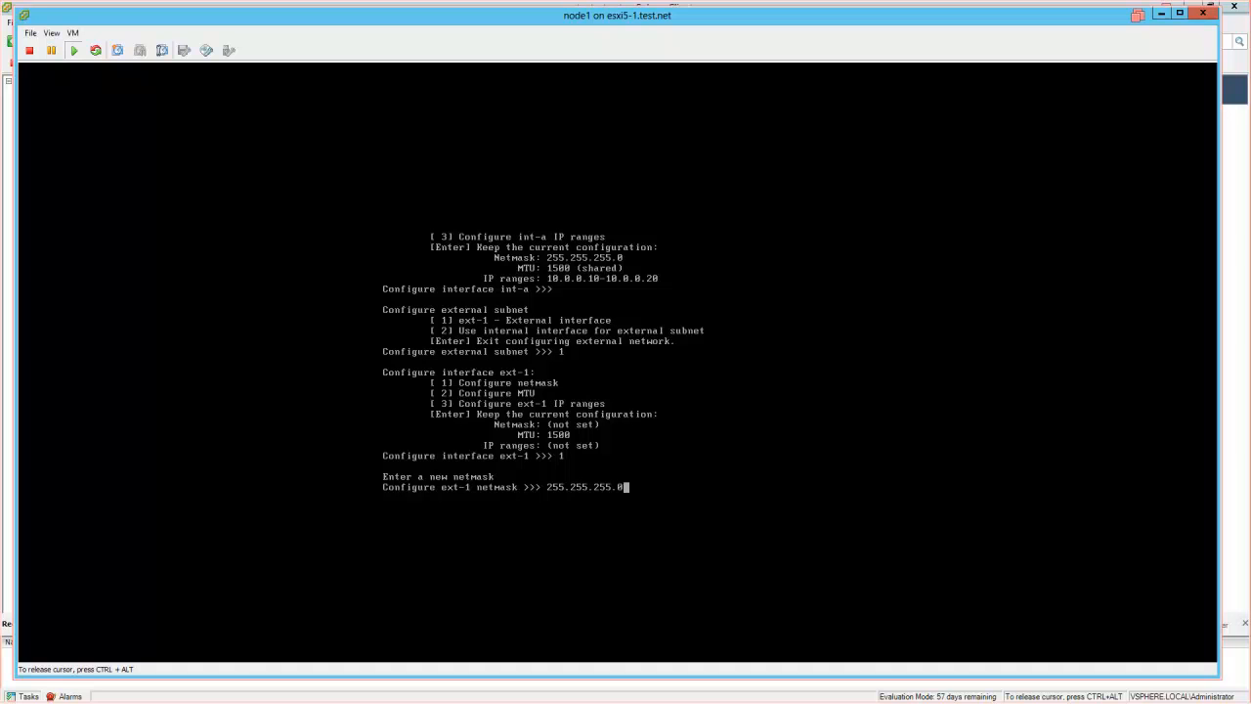
key("Return")
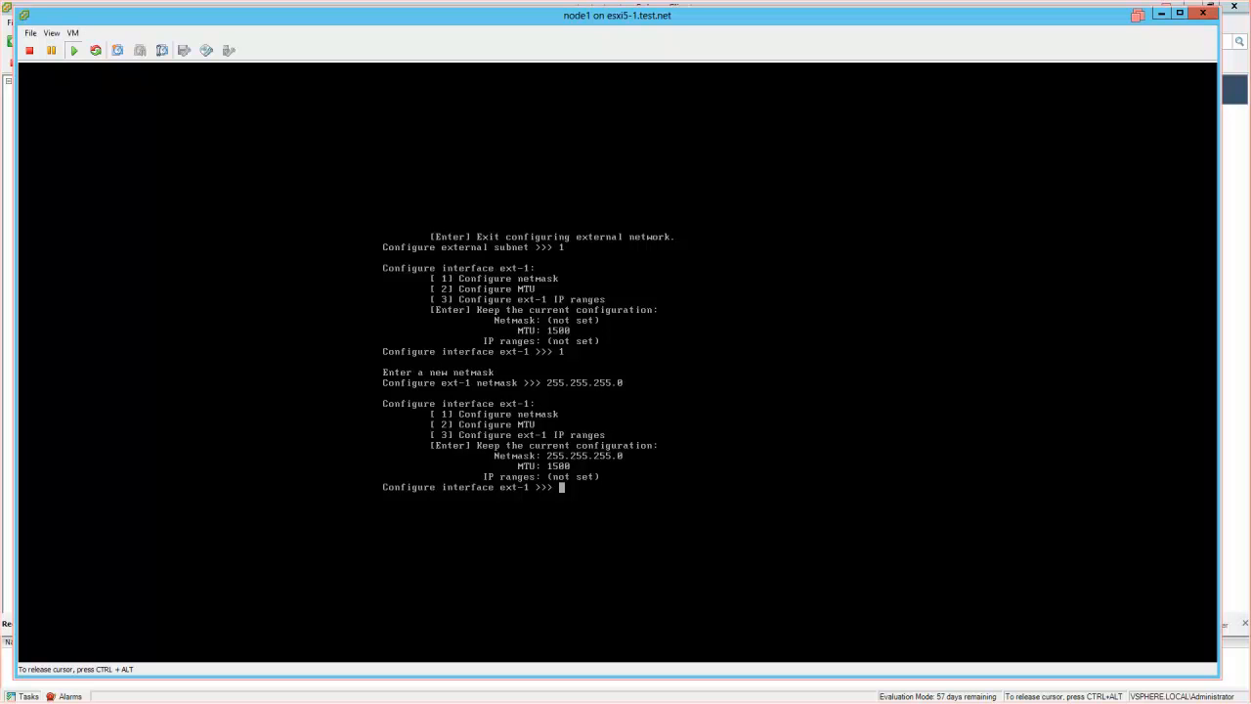
- Add the ext-1 IP range 192.168.88.10–192.168.88.20 and finish the interface
type("3")
key("Return")
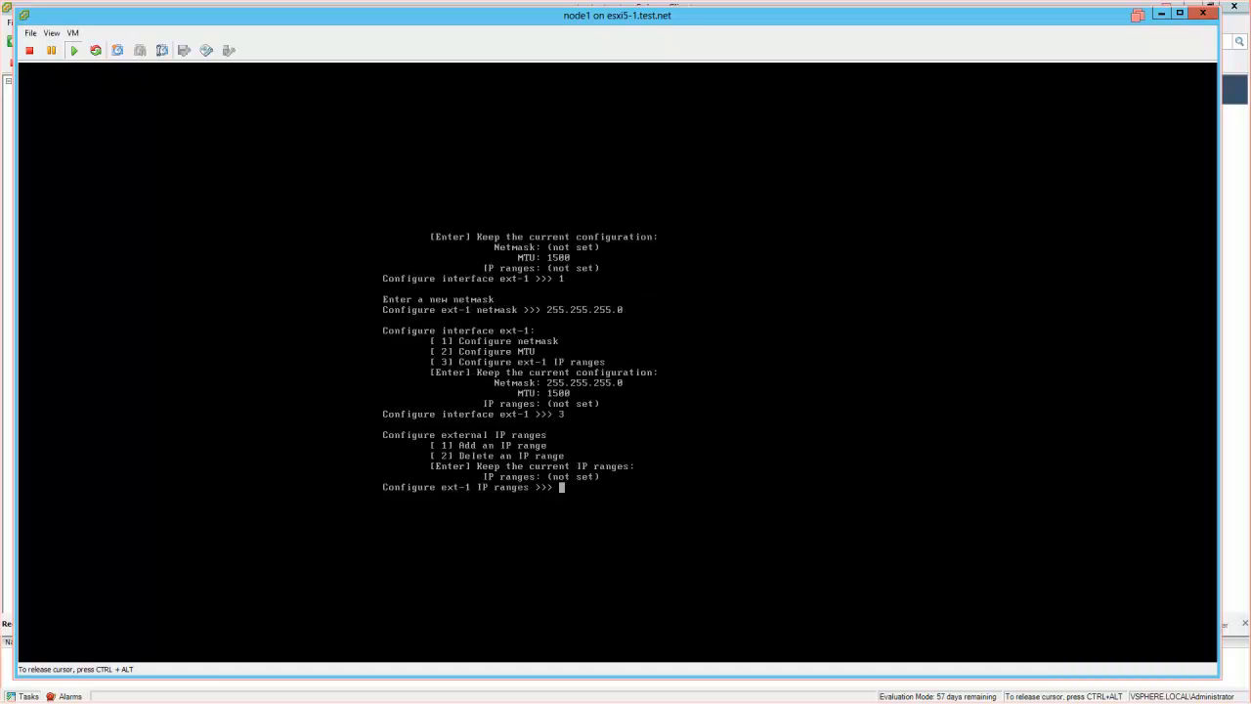
type("1")
key("Return")
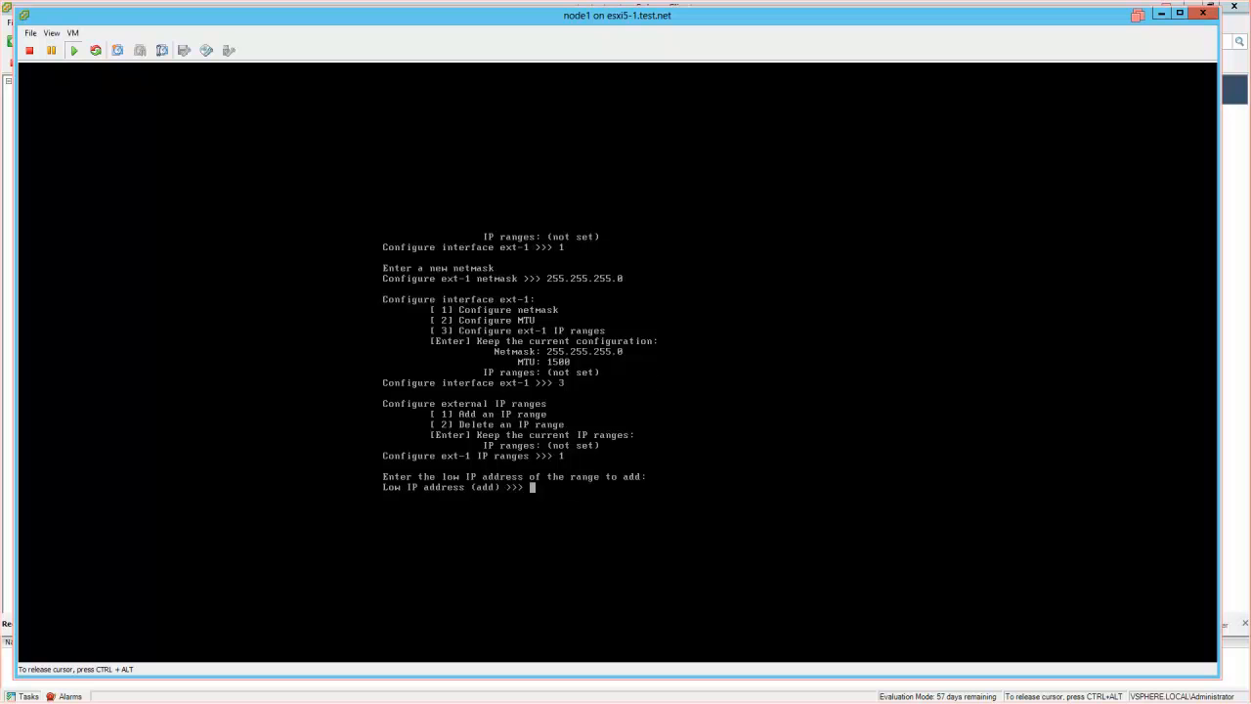
type("192.168.88.10")
key("Return")
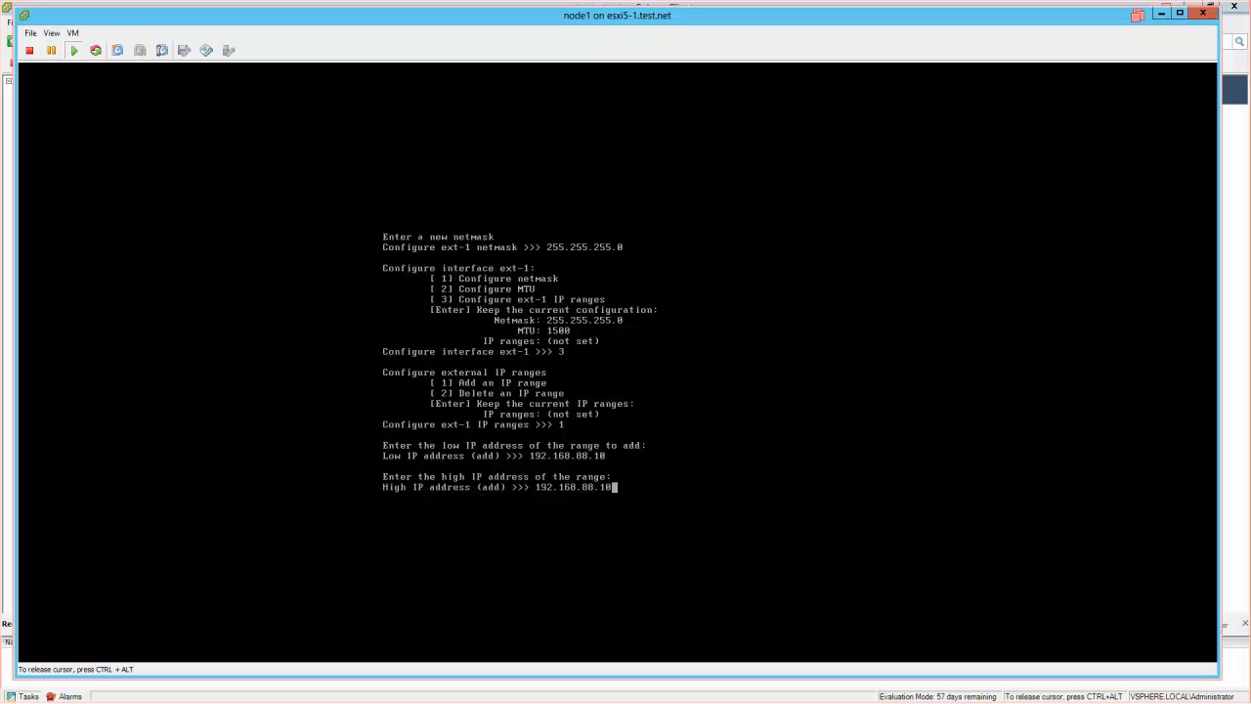
key("BackSpace")
key("BackSpace")
type("20")
key("Return")
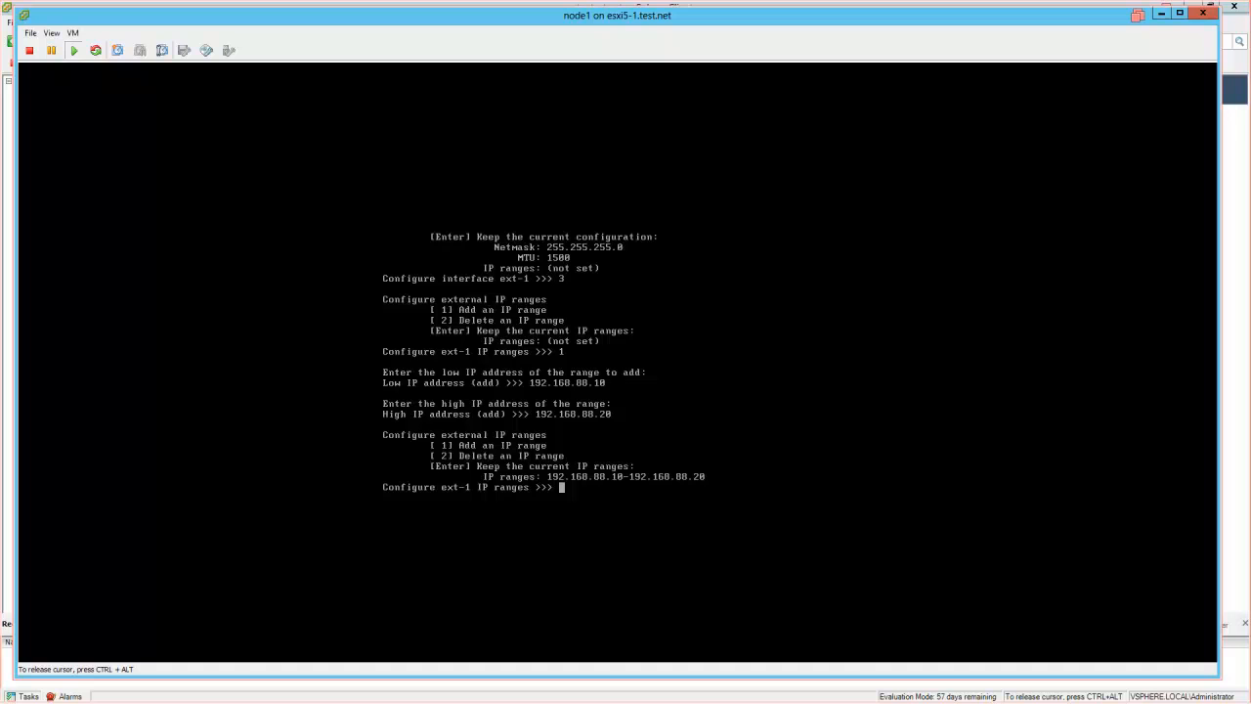
key("Return")
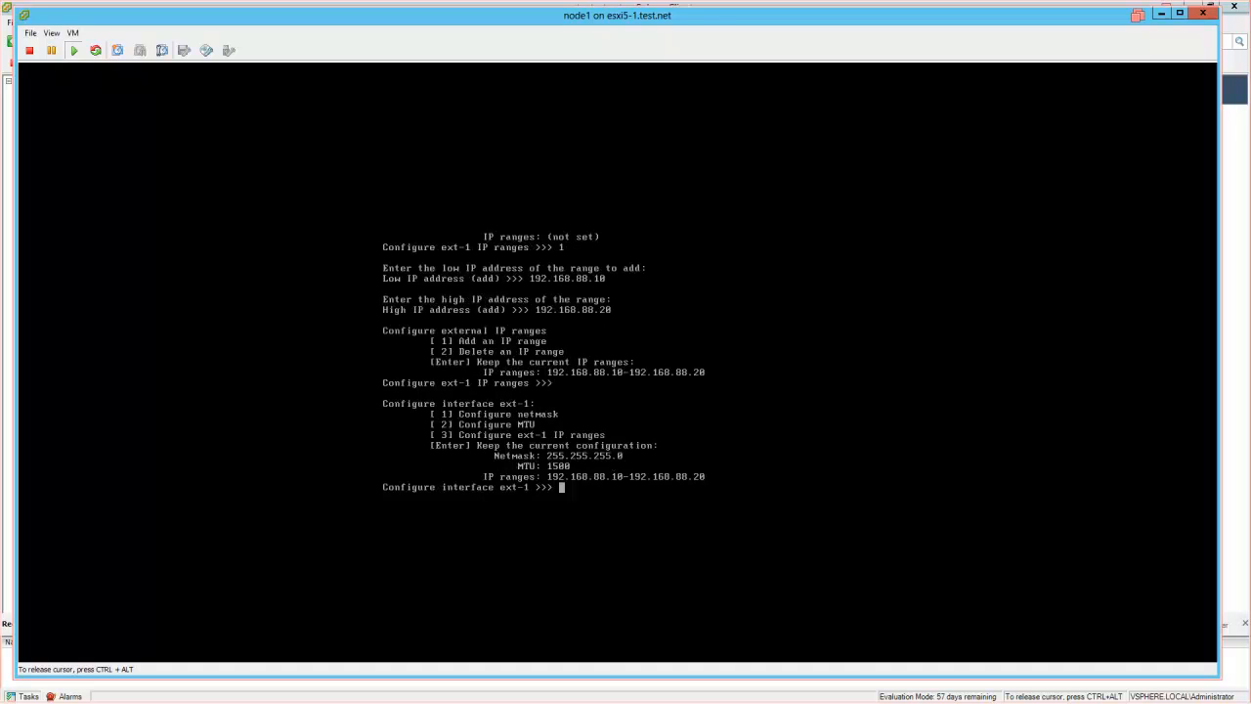
key("Return")
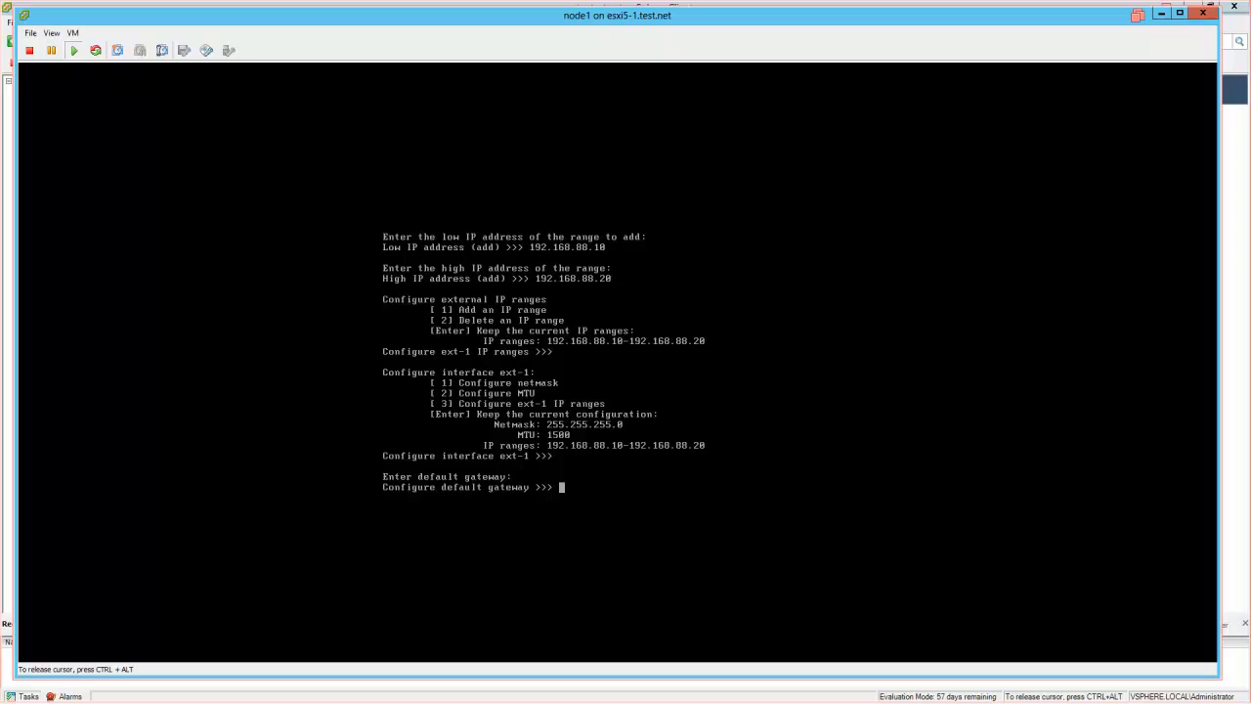
- Set the default gateway to 192.168.88.2 and leave SmartConnect unset
type("192.168.88.2")
key("Return")
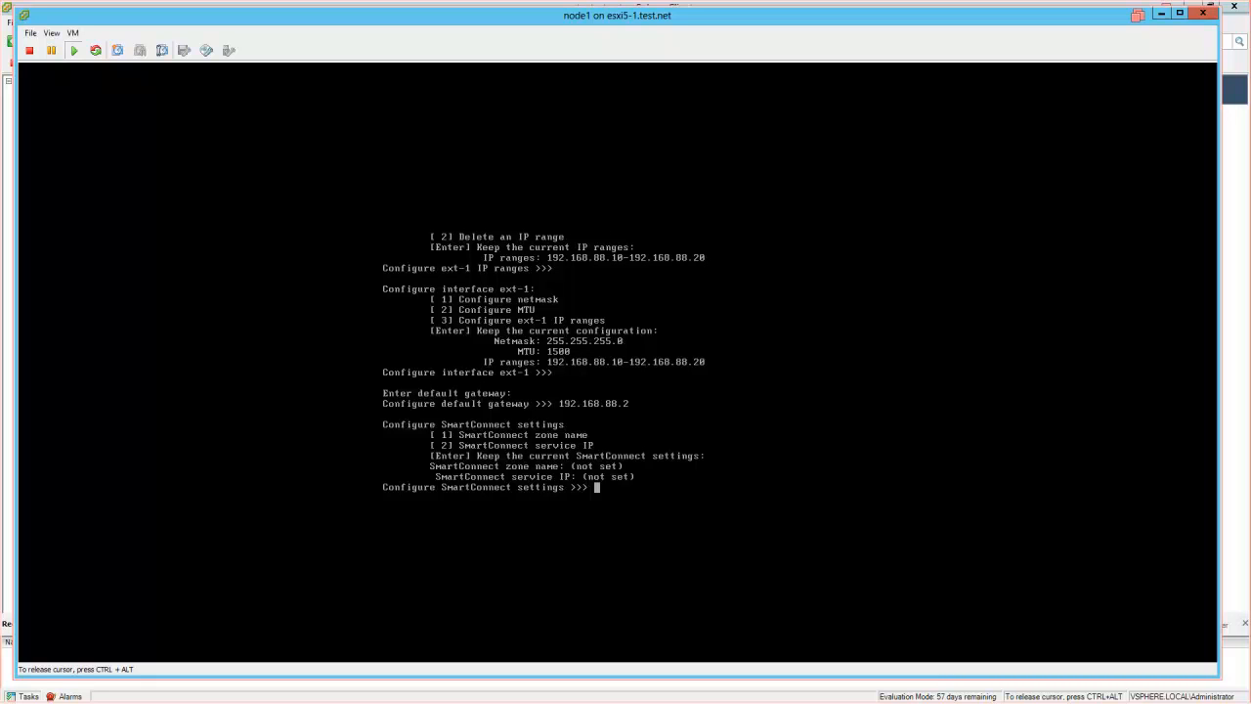
key("Return")
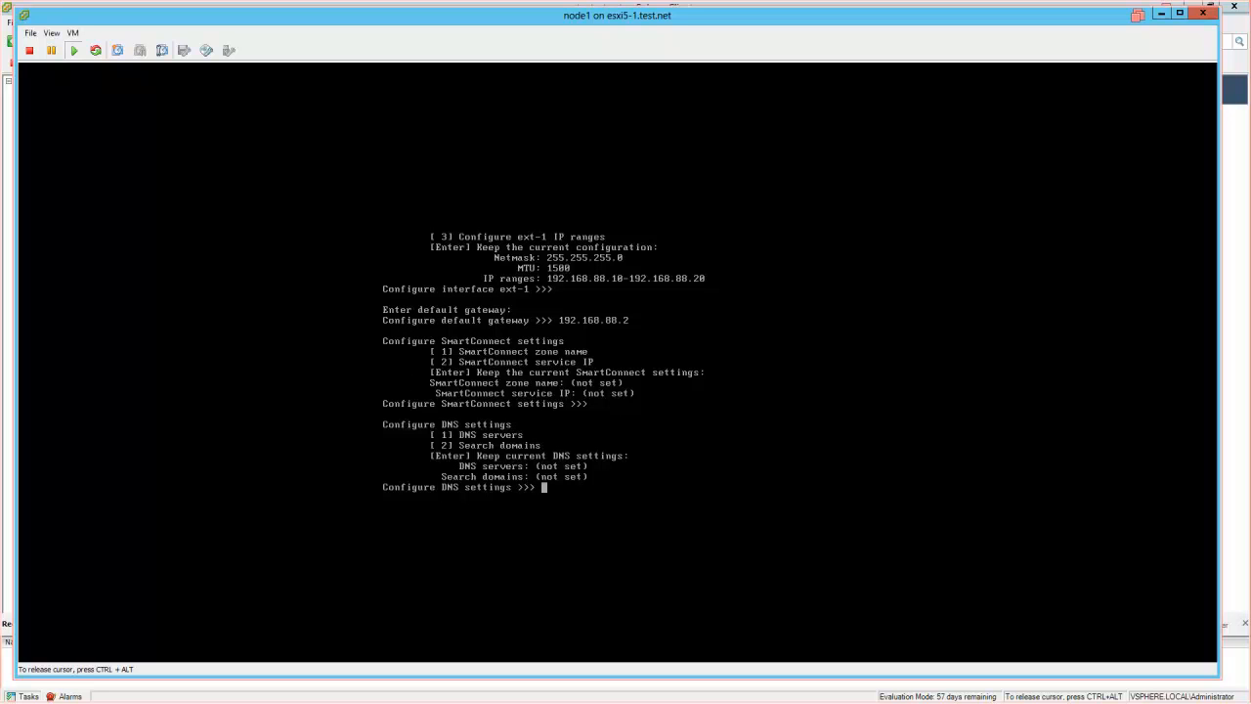
- Set DNS server 192.168.88.133, enter test.net at the DNS prompt, and keep the external subnet
type("1")
key("Return")
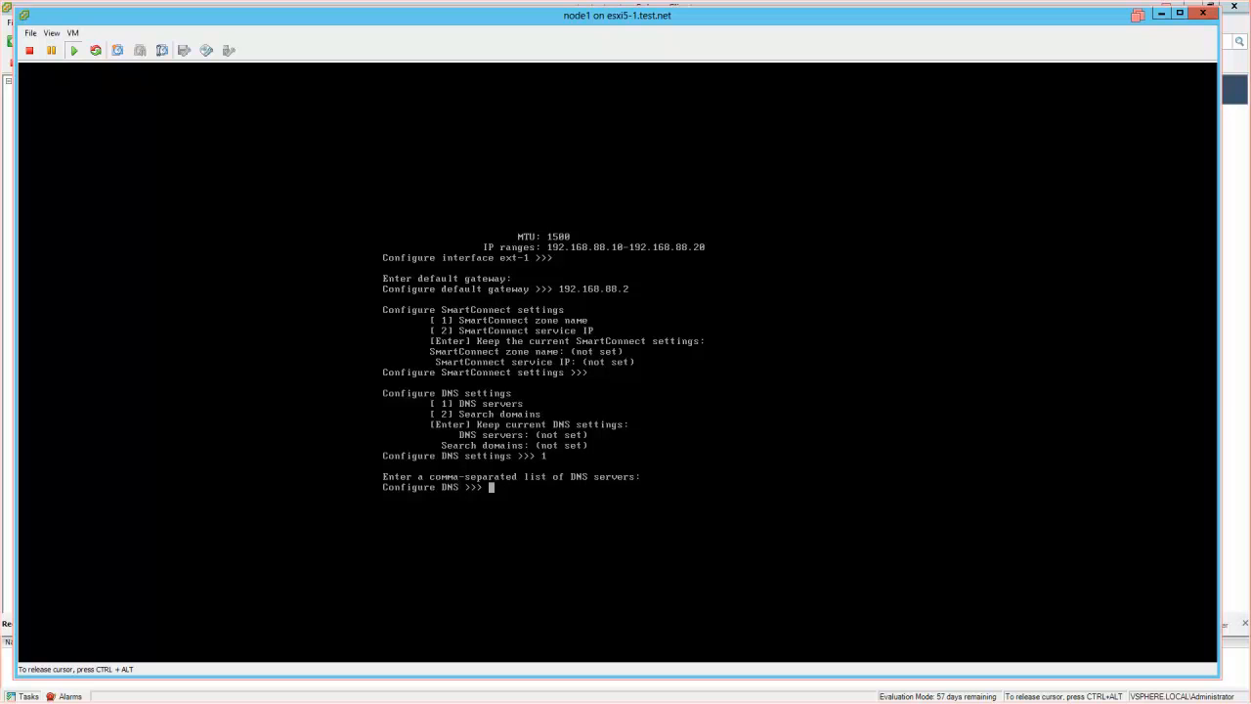
type("192.168.88.133")
key("Return")
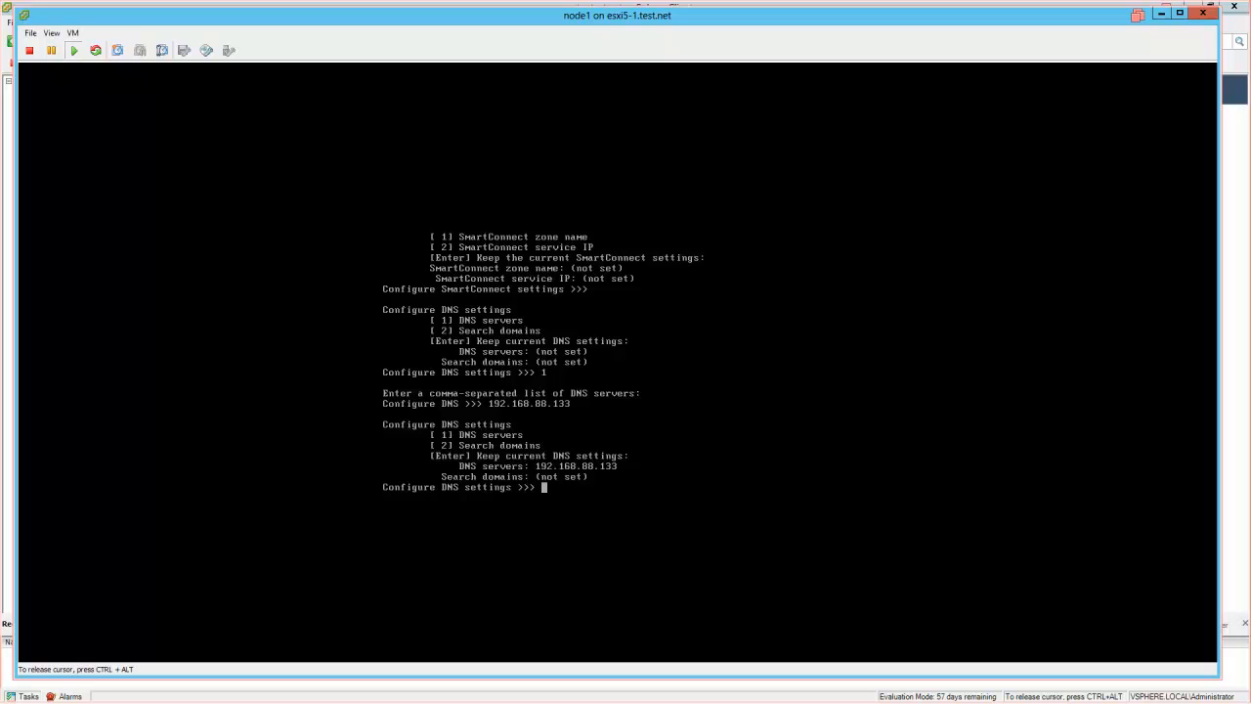
type("test.net")
key("Return")
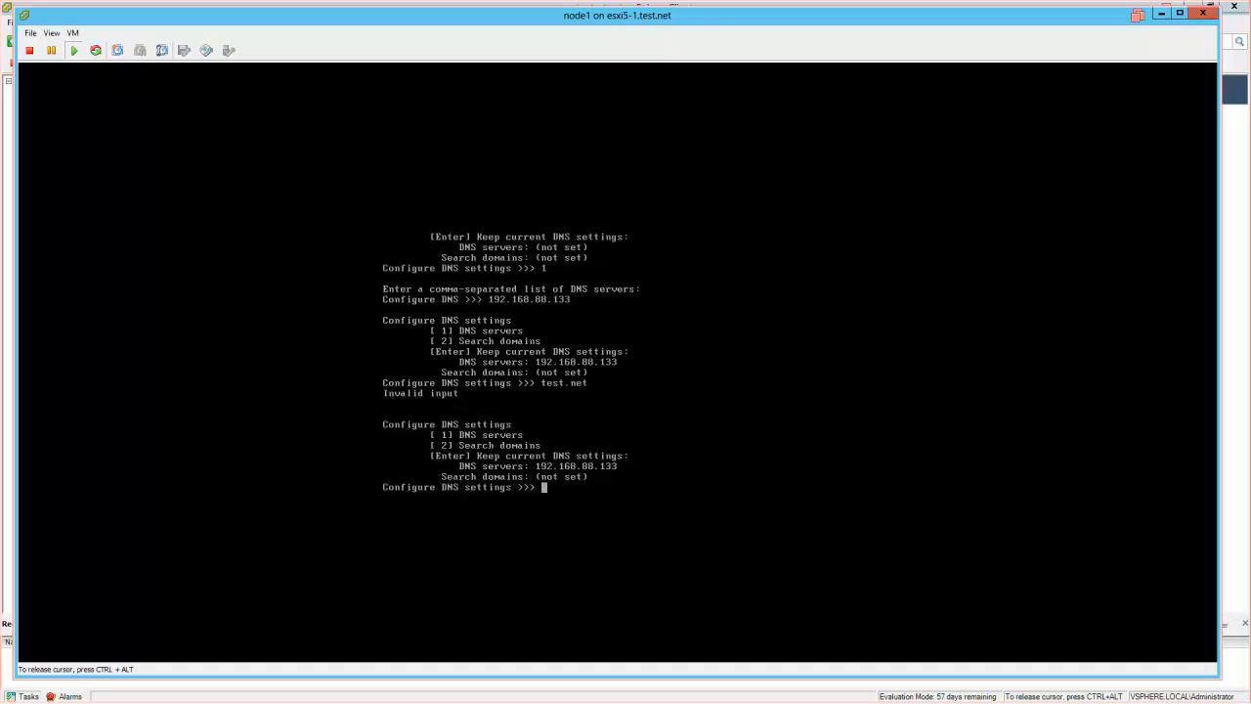
key("Return")
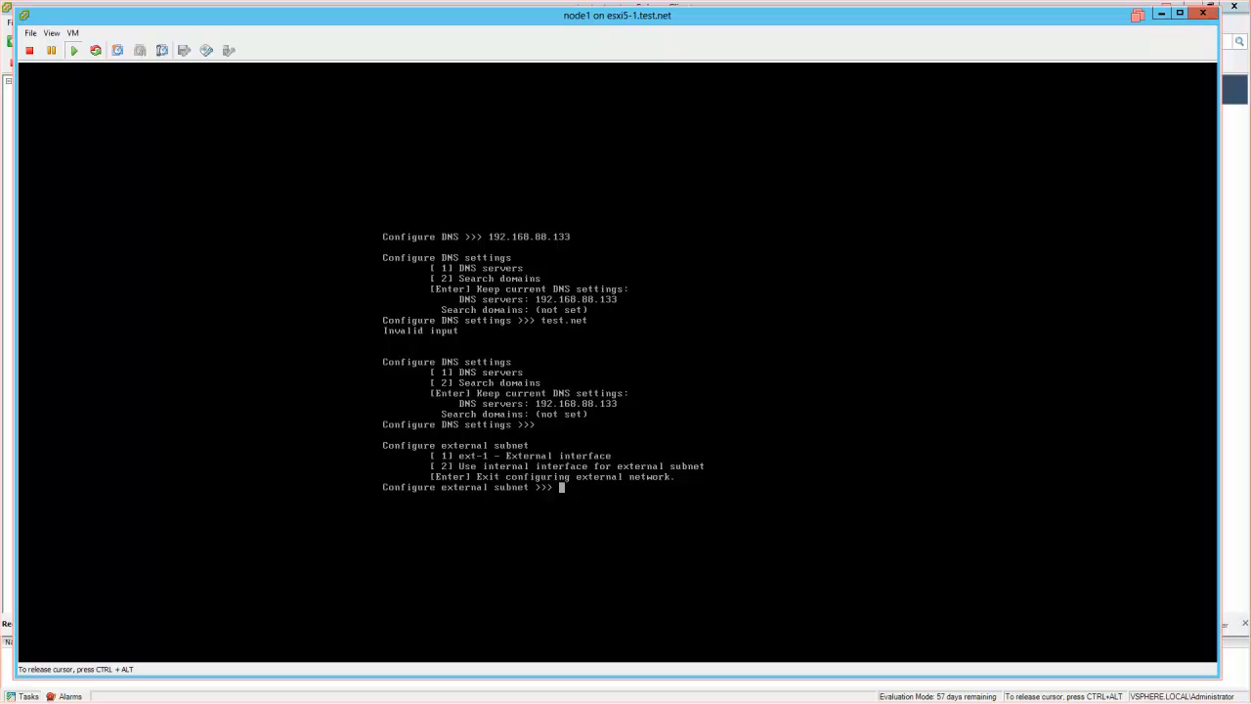
key("Return")
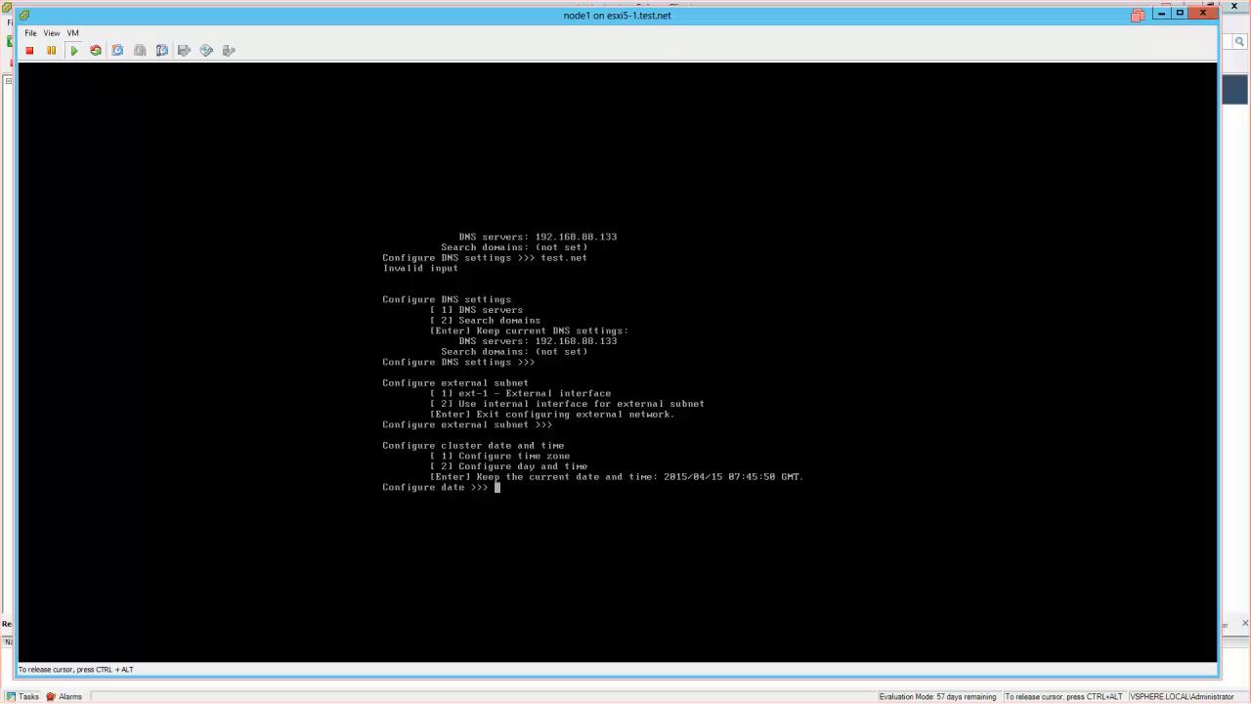
- Choose the Pacific Time Zone, keeping the current date and Manual join mode
type("1")
key("Return")
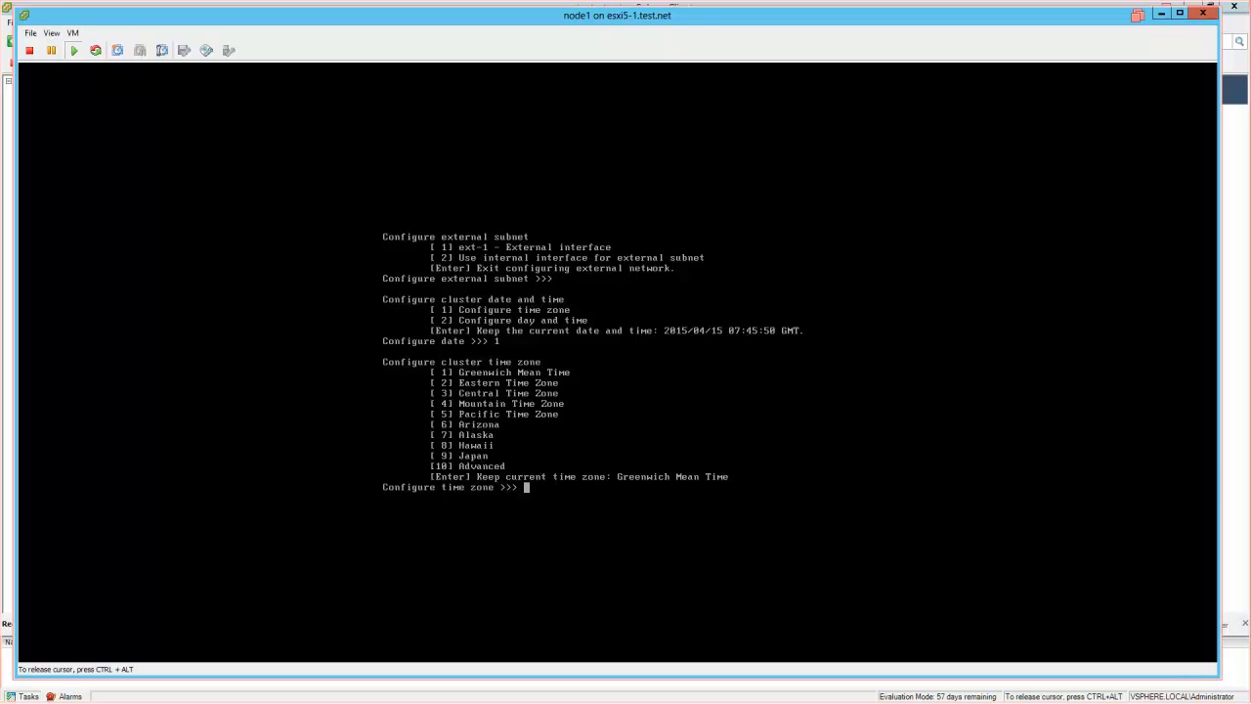
type("5")
key("Return")
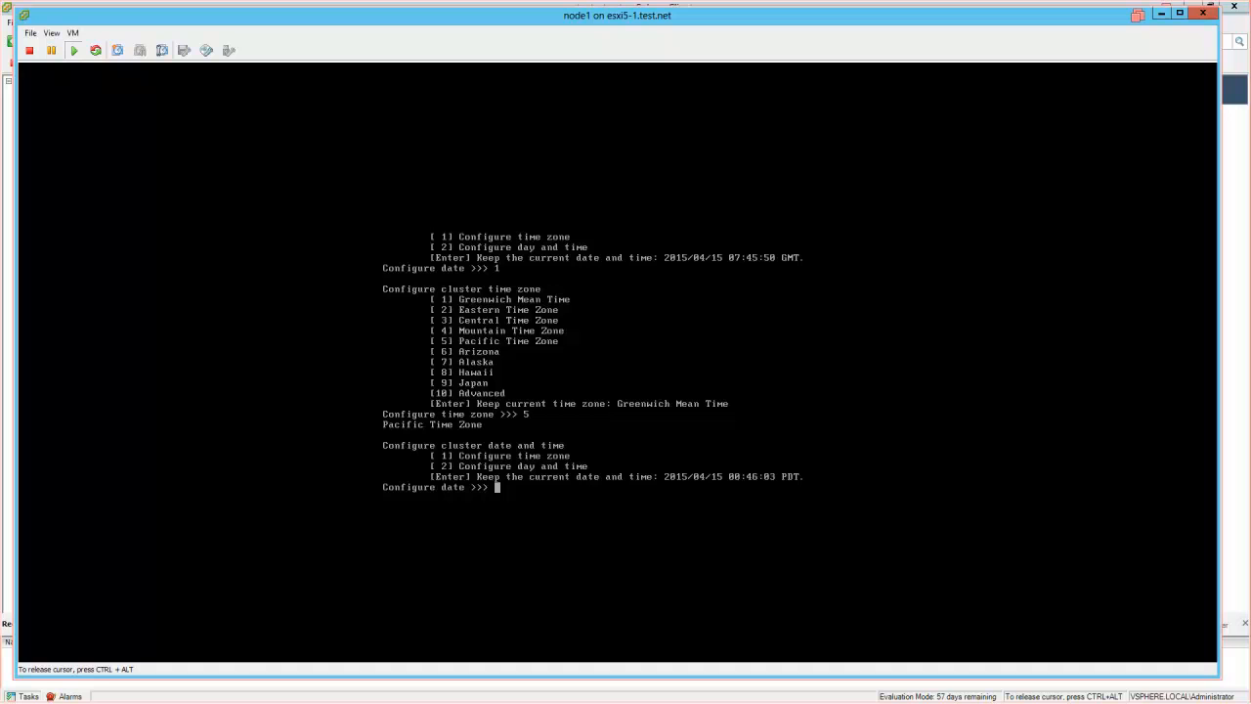
key("Return")
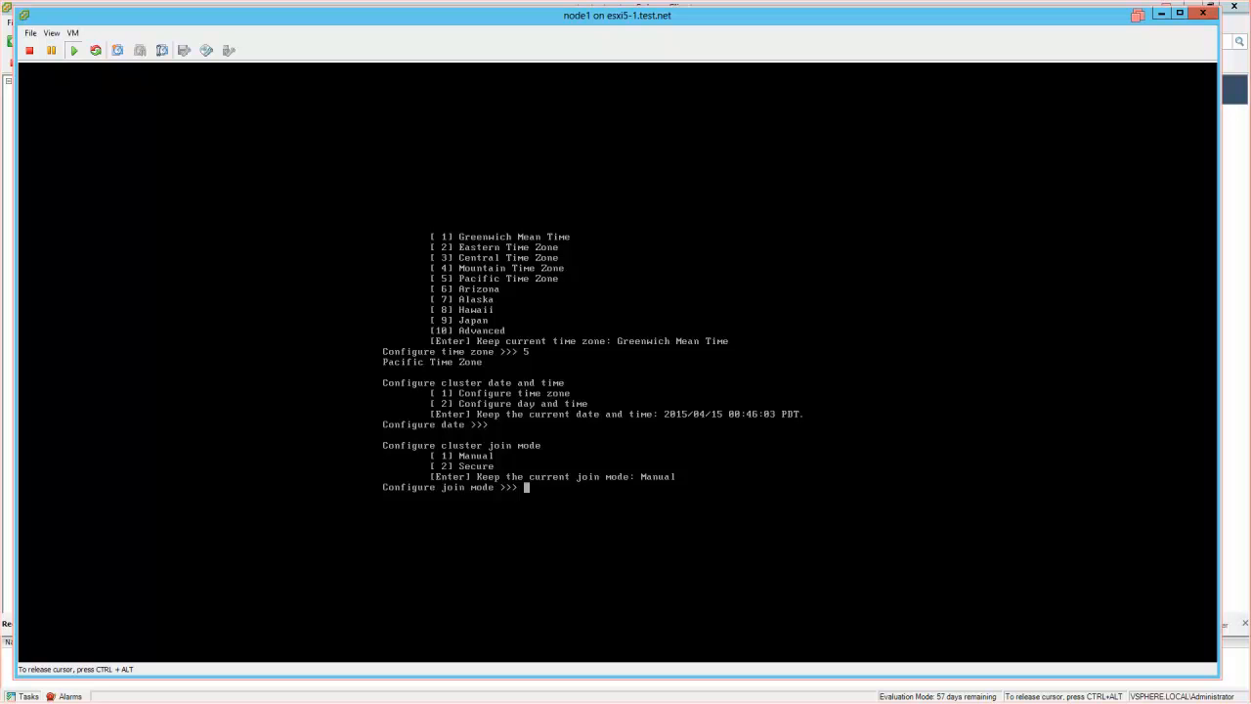
key("Return")
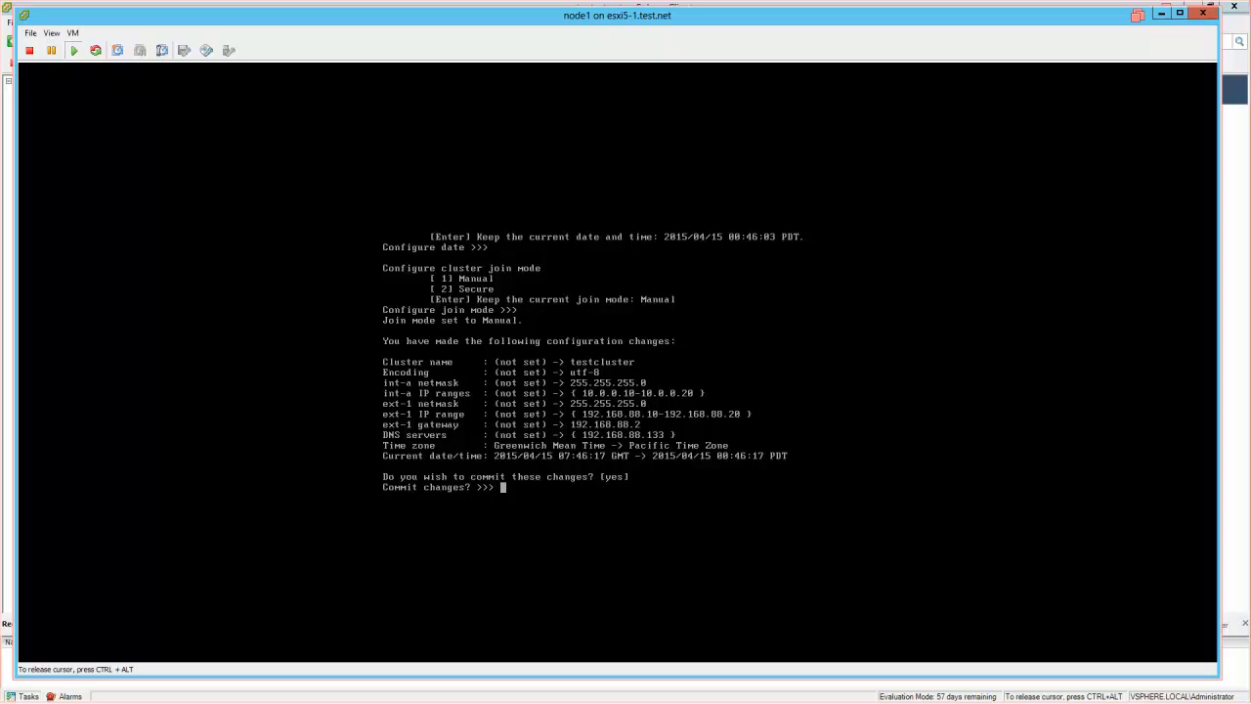
- Commit the changes with y, then enter root as the login name
type("y")
key("Return")
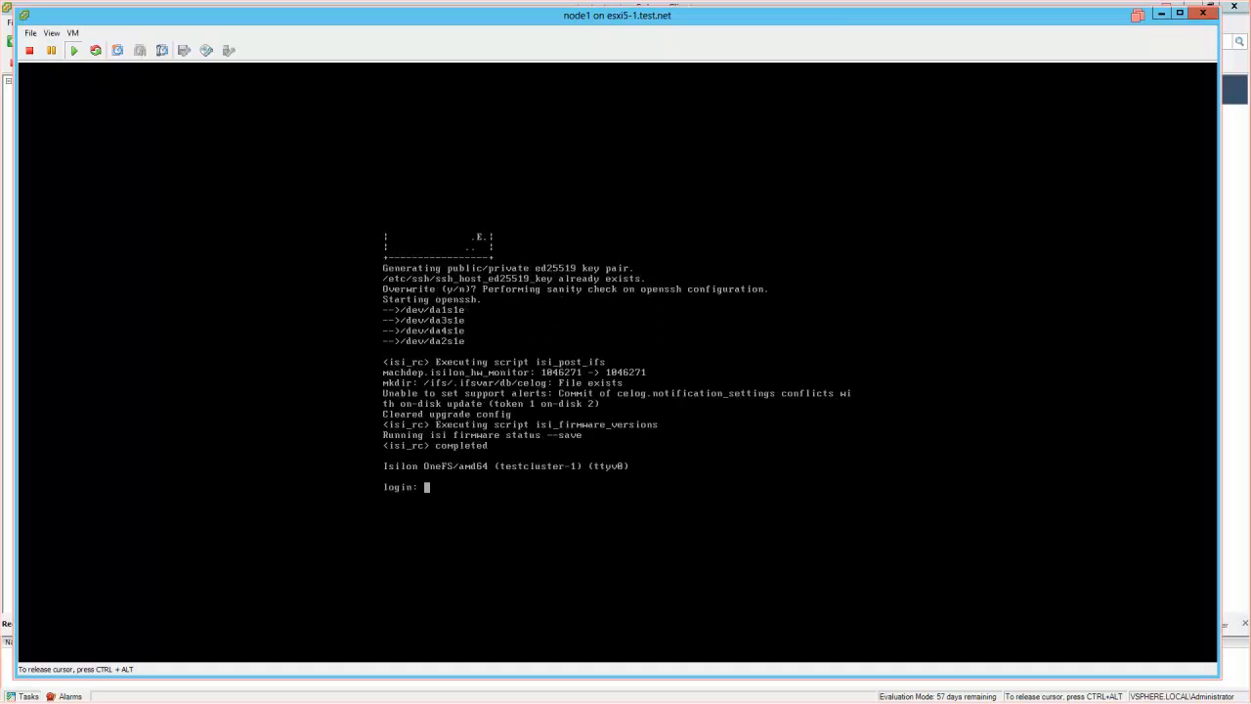
type("t")
key("BackSpace")
type("root")
key("Return")
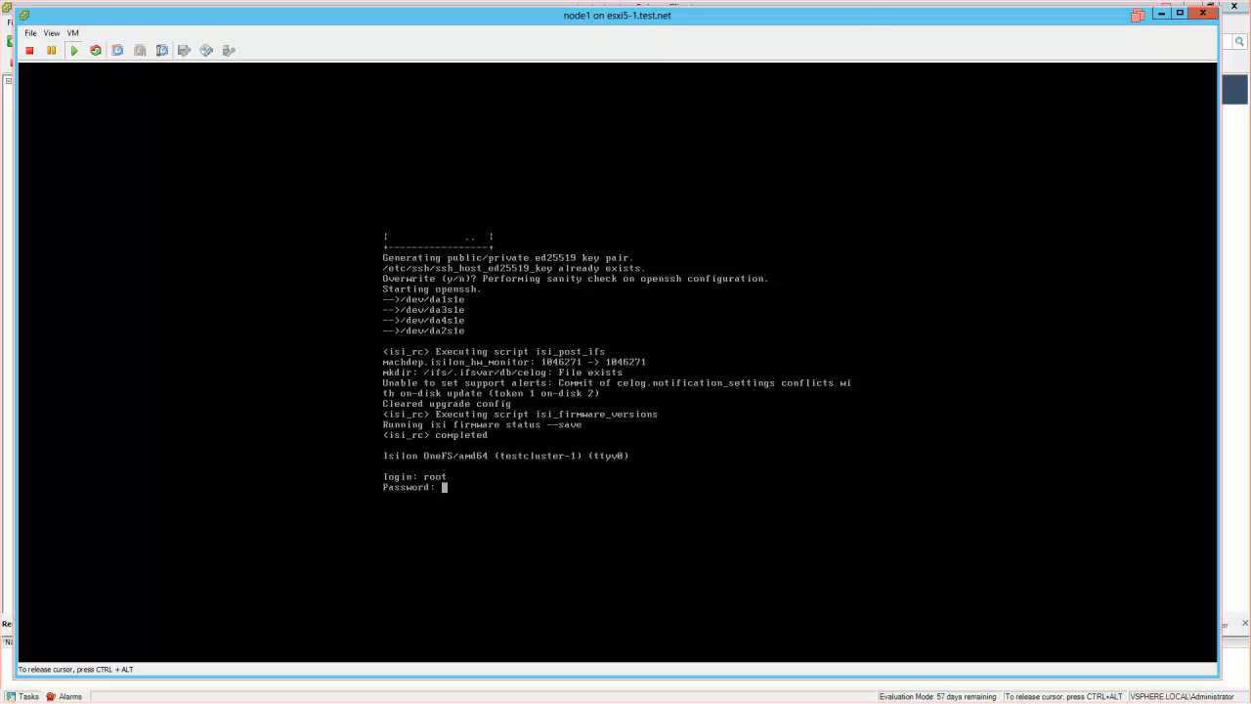
- Enter the root password and page through the 'isi status |more' output
key("Return")
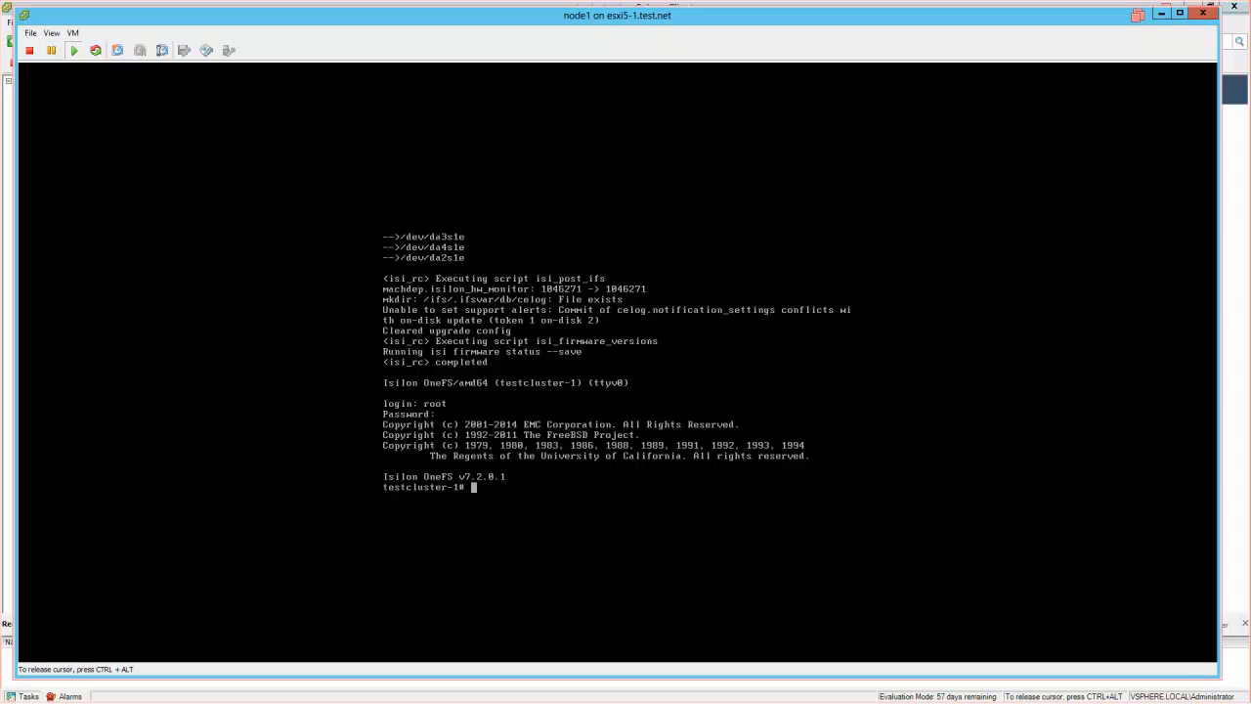
type("isi status |more")
key("Return")
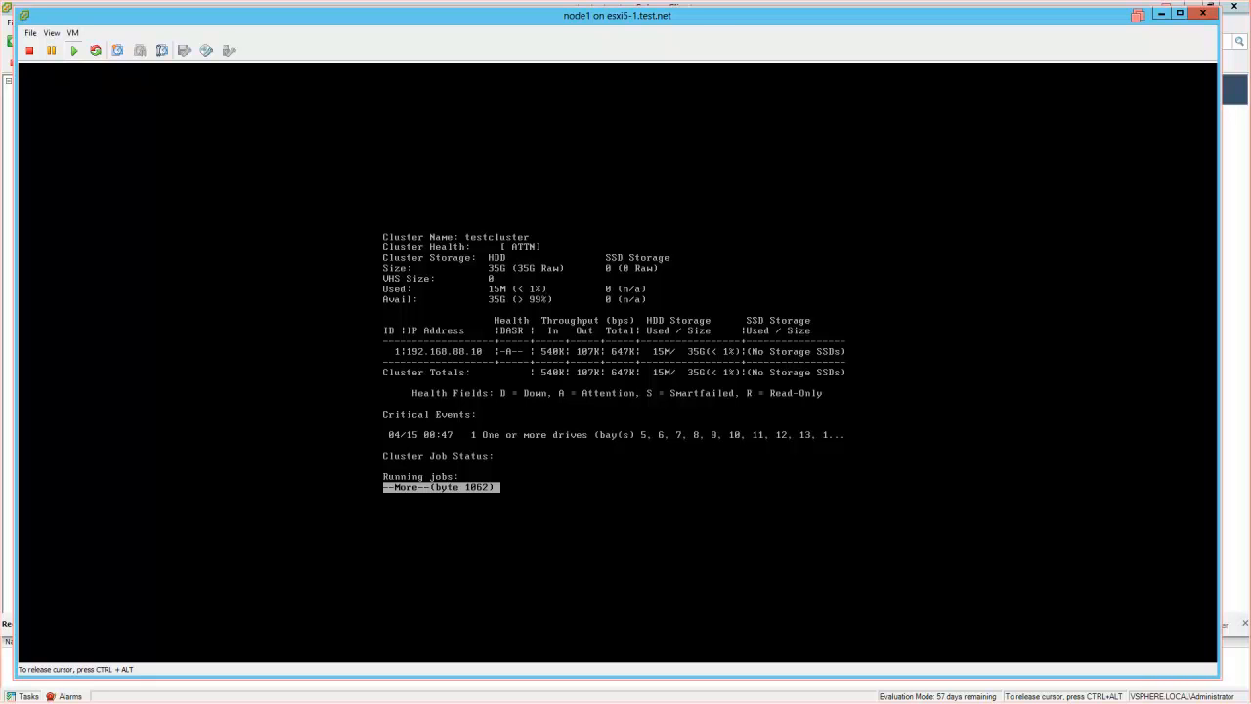
key("space")
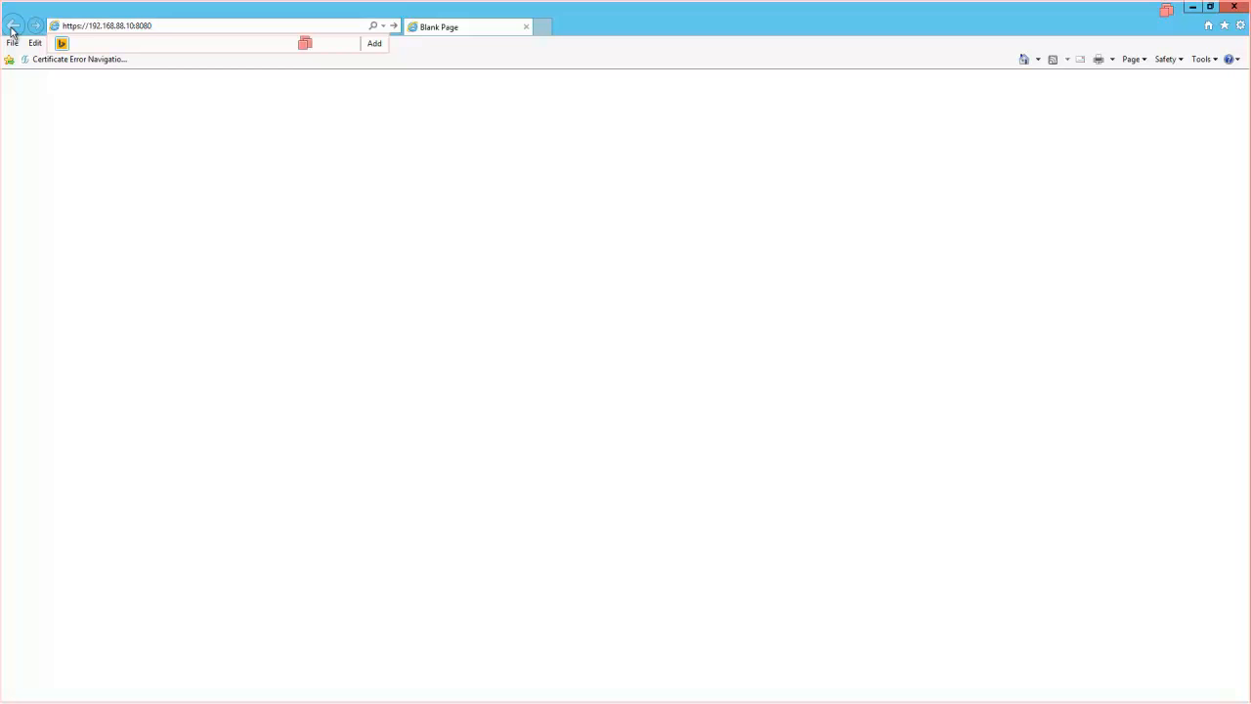
key("Return")
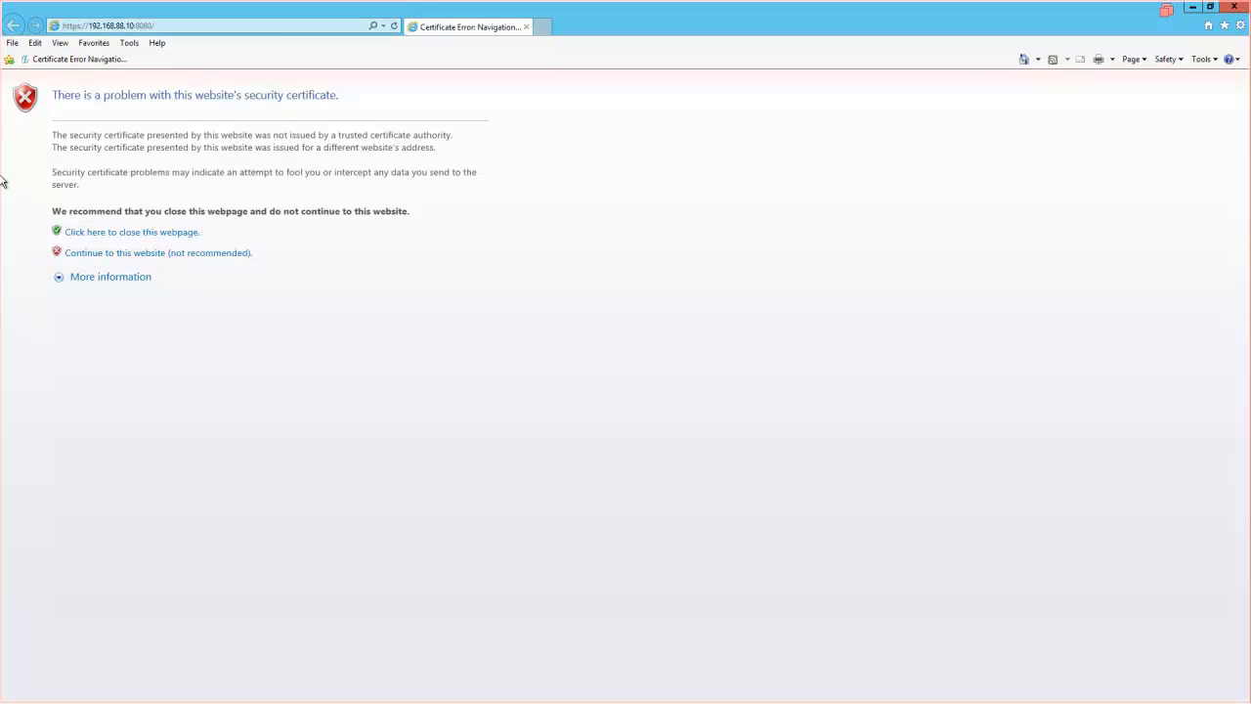
left_click(156, 252)
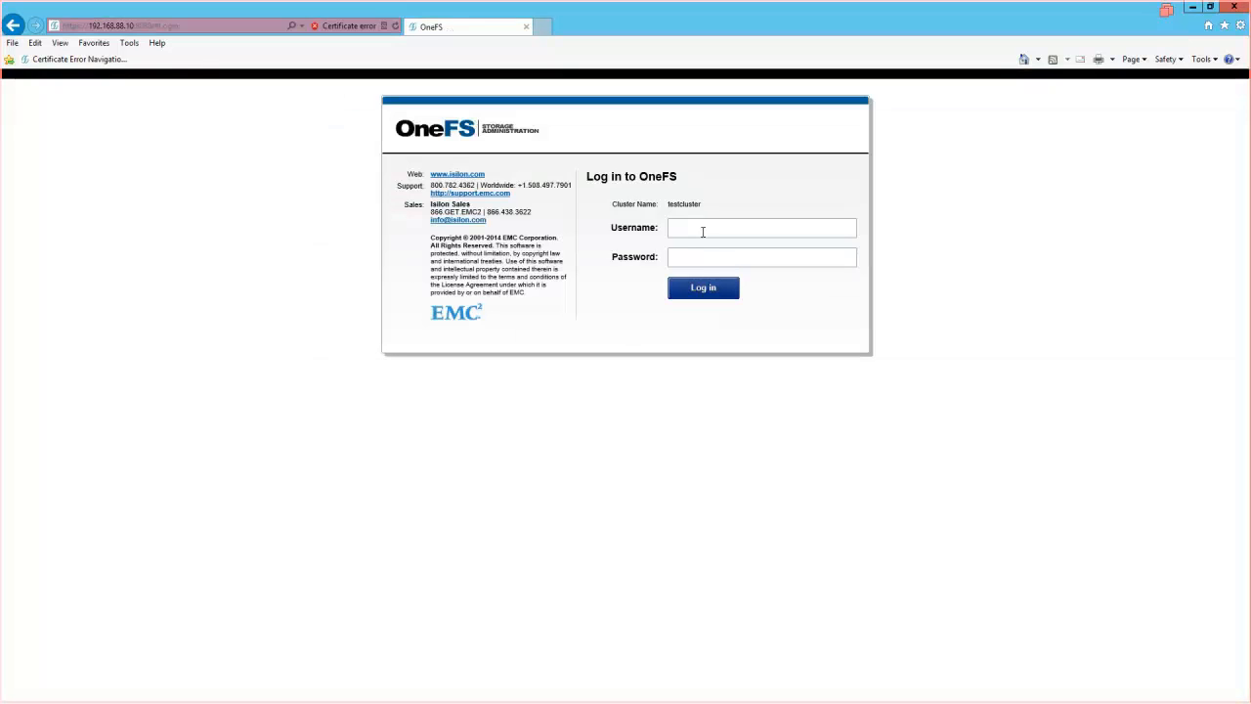
type("admin")
key("Tab")
type("•••••••••")
key("Return")
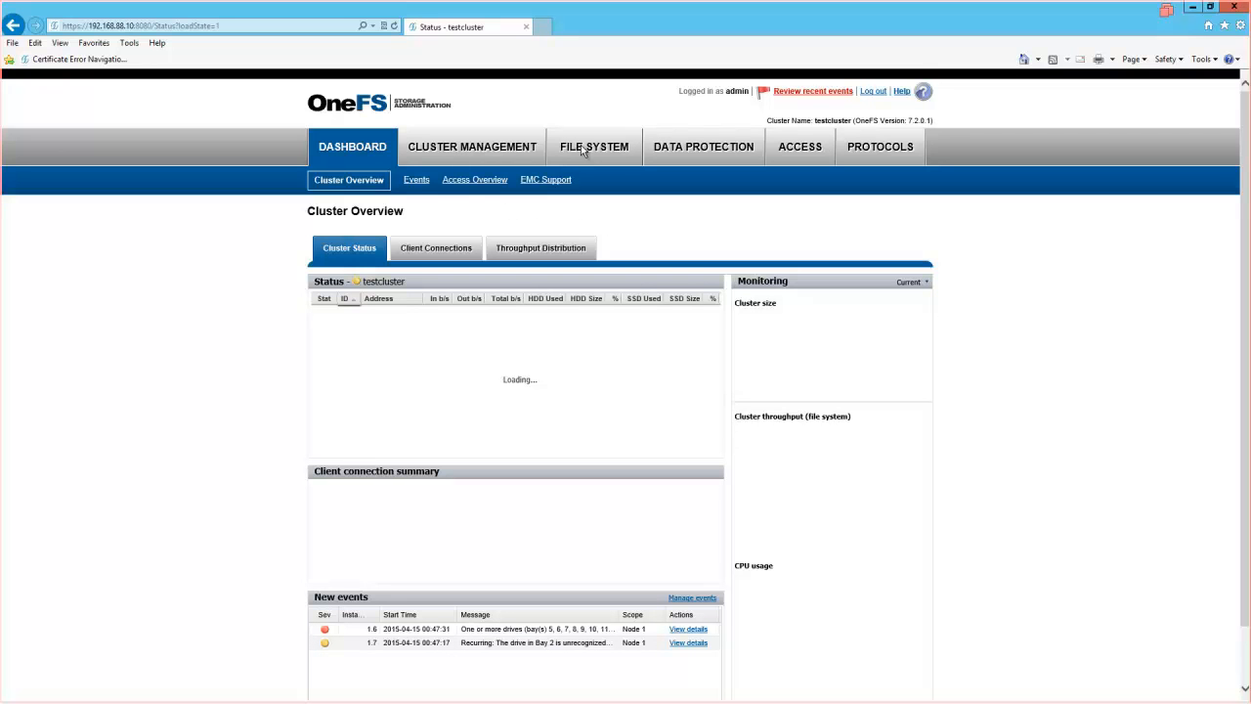
- Browse Access zones, Dashboard, General Settings and Network Configuration, ending on File System storage pools
left_click(800, 148)
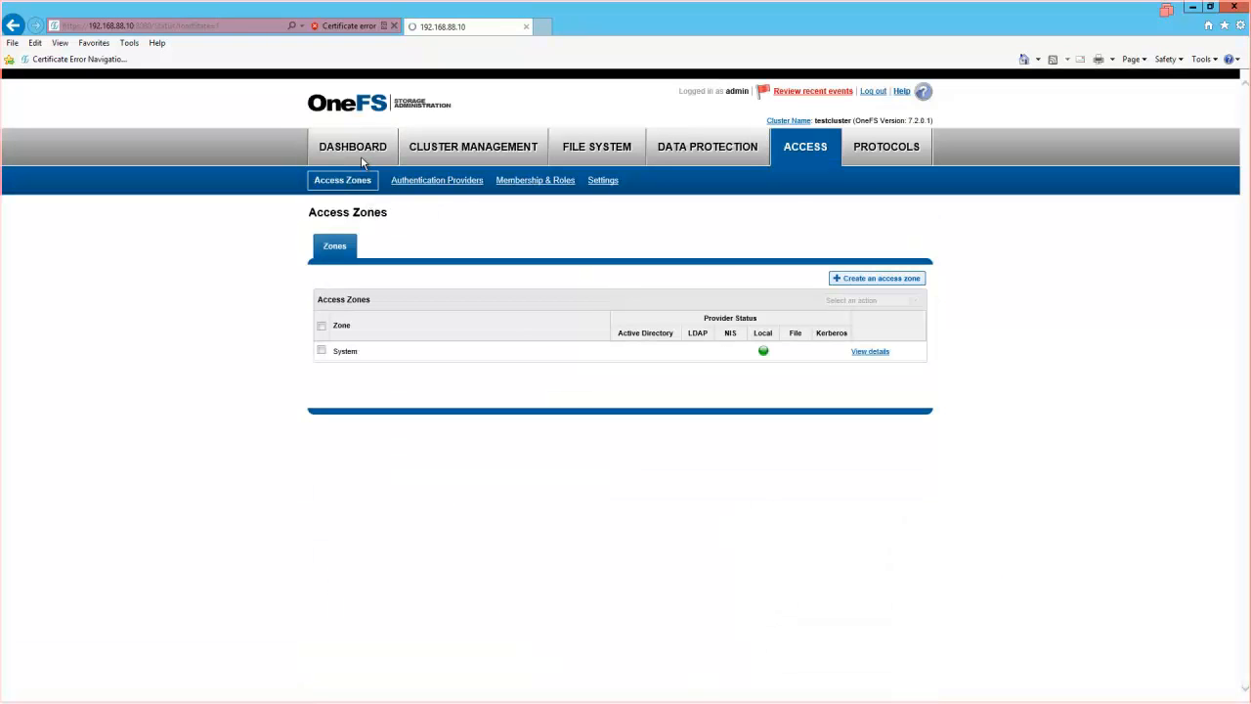
left_click(362, 162)
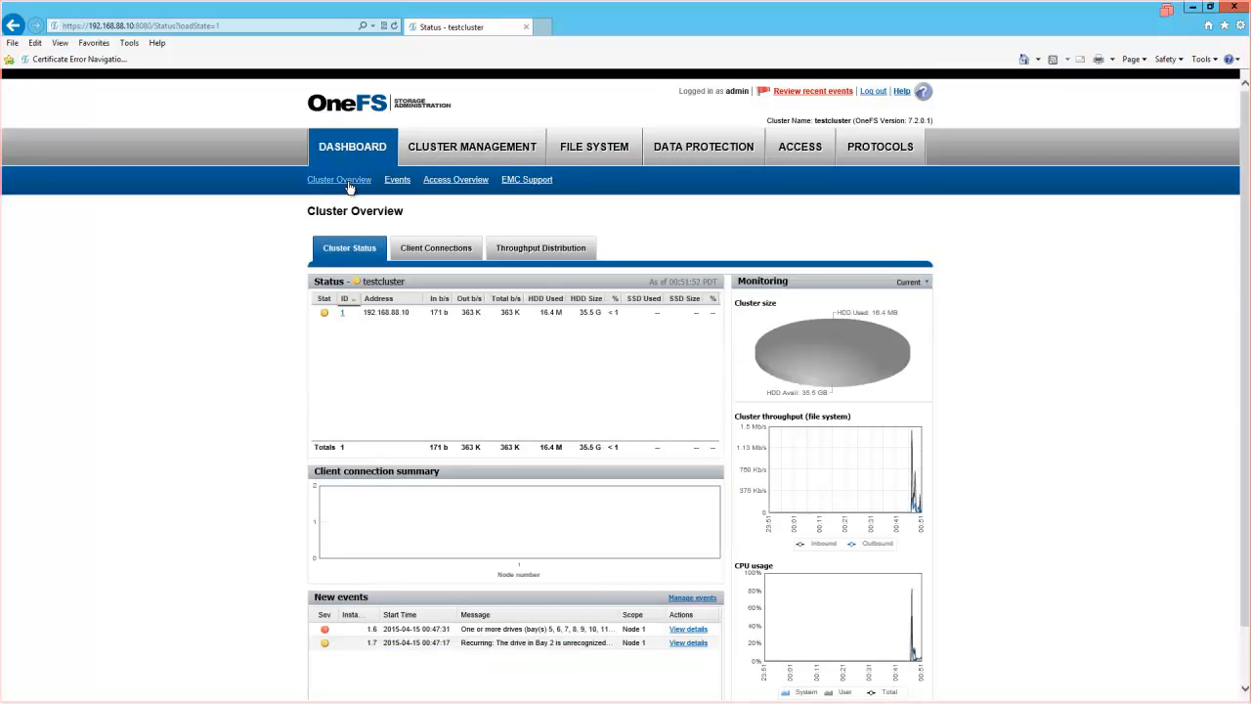
left_click(485, 149)
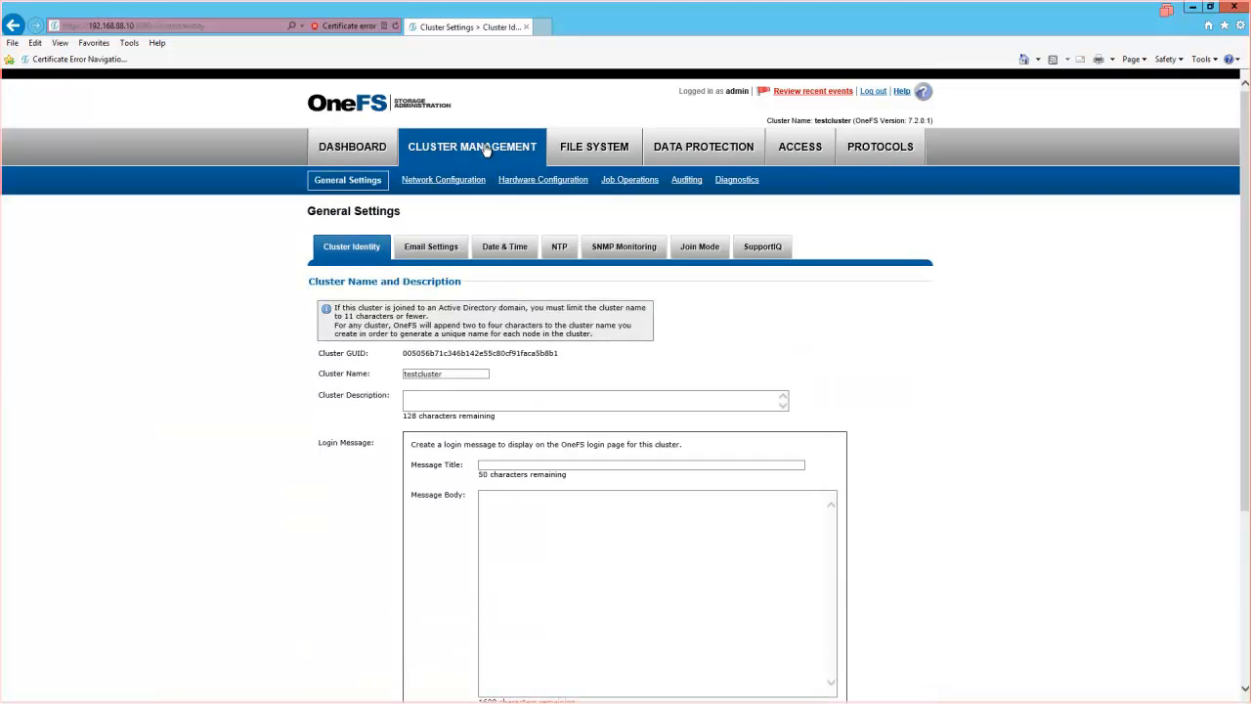
left_click(342, 182)
left_click(428, 186)
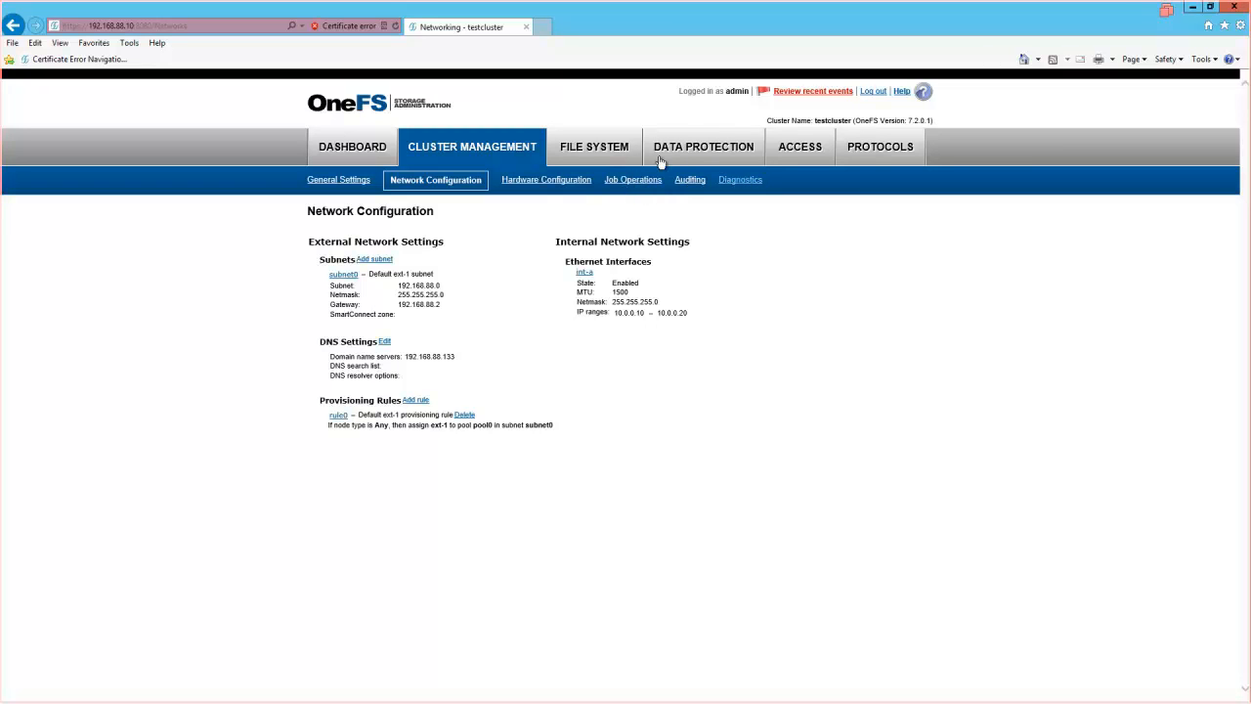
left_click(603, 151)
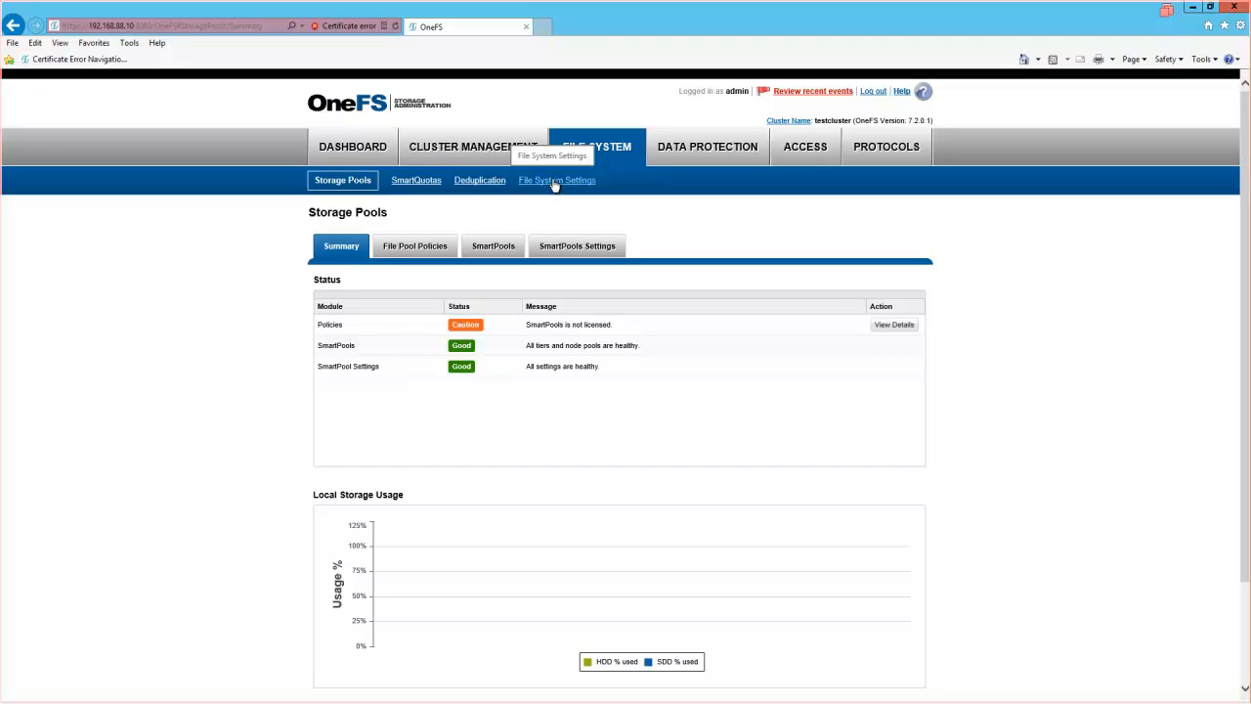
- Browse snapshots, access zones, membership and roles, authentication and SMB shares, then reopen Cluster Overview
left_click(707, 152)
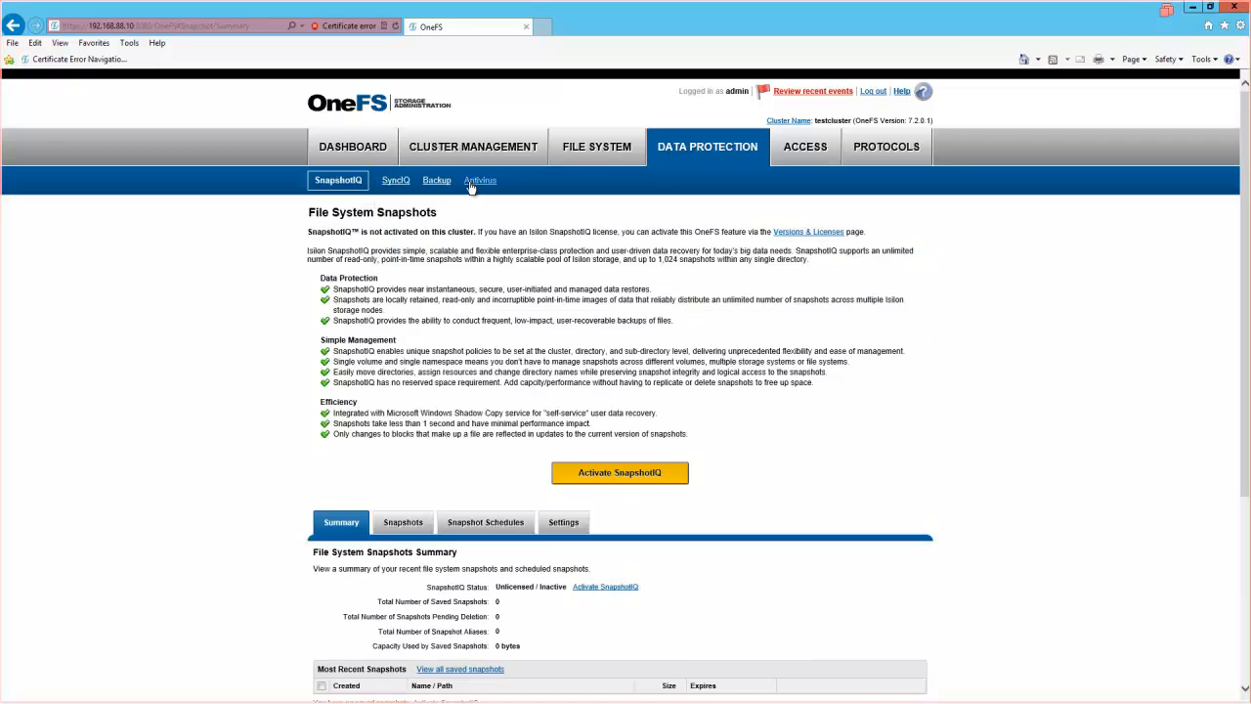
left_click(790, 148)
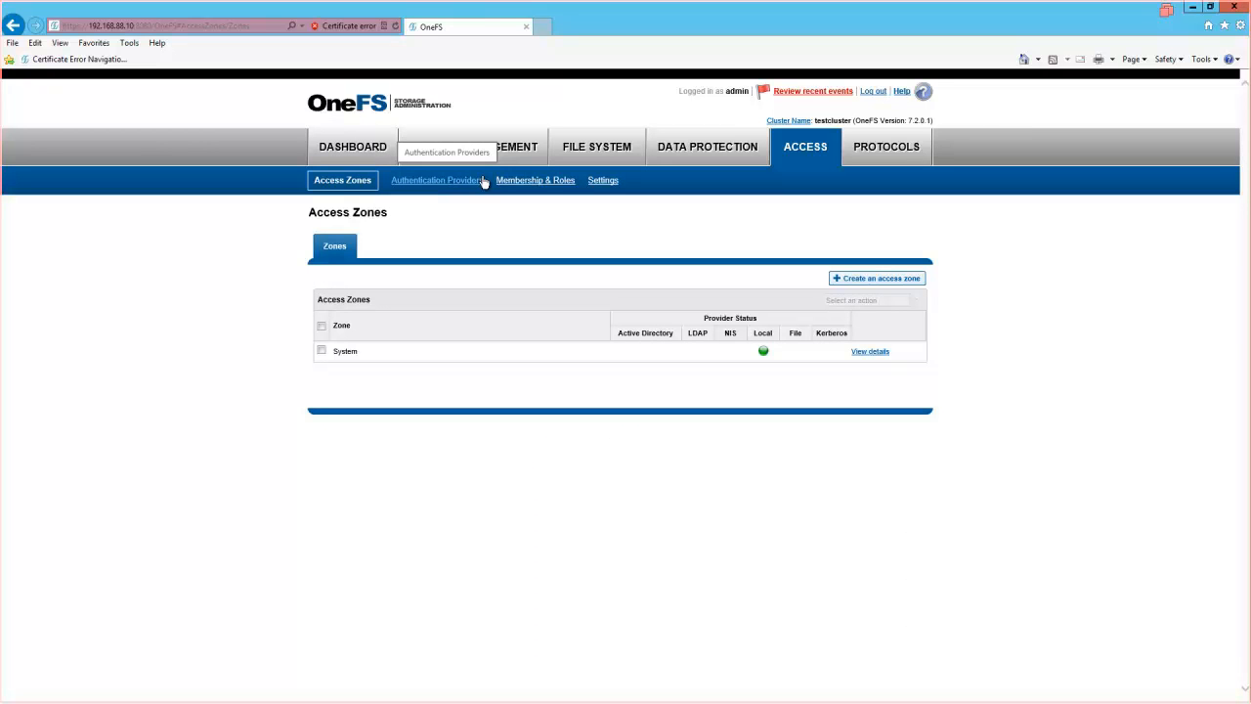
left_click(529, 185)
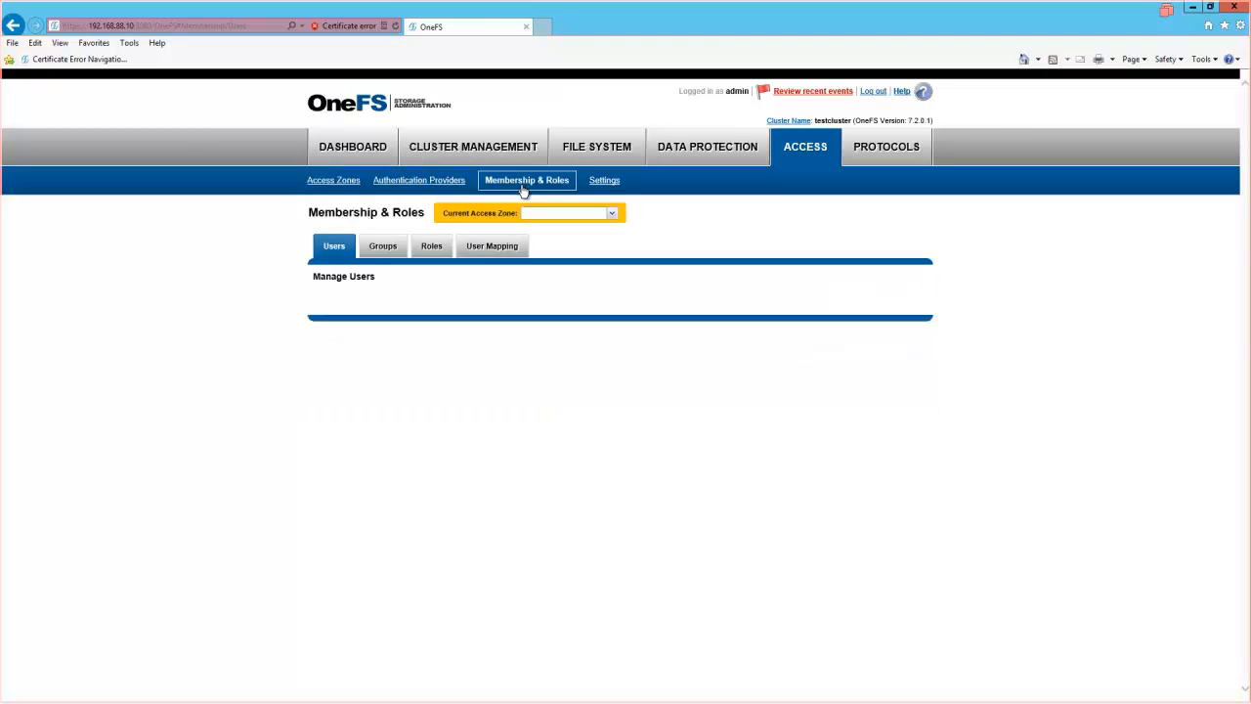
left_click(596, 182)
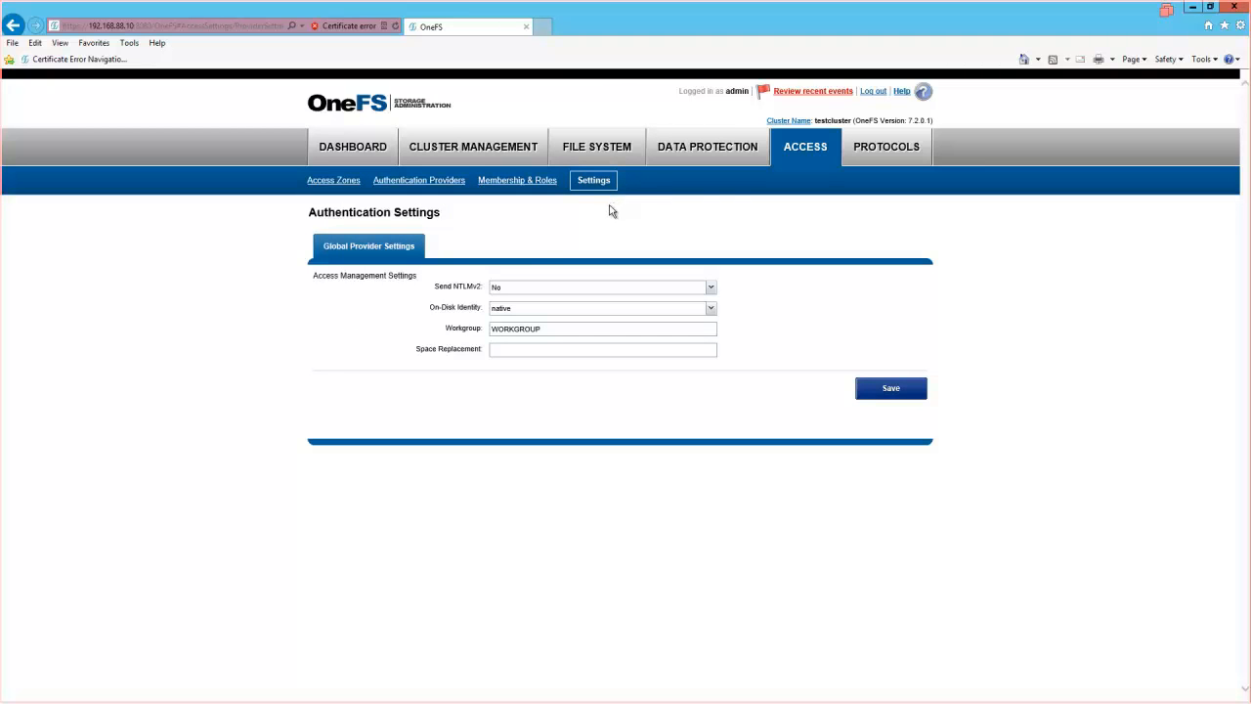
left_click(887, 152)
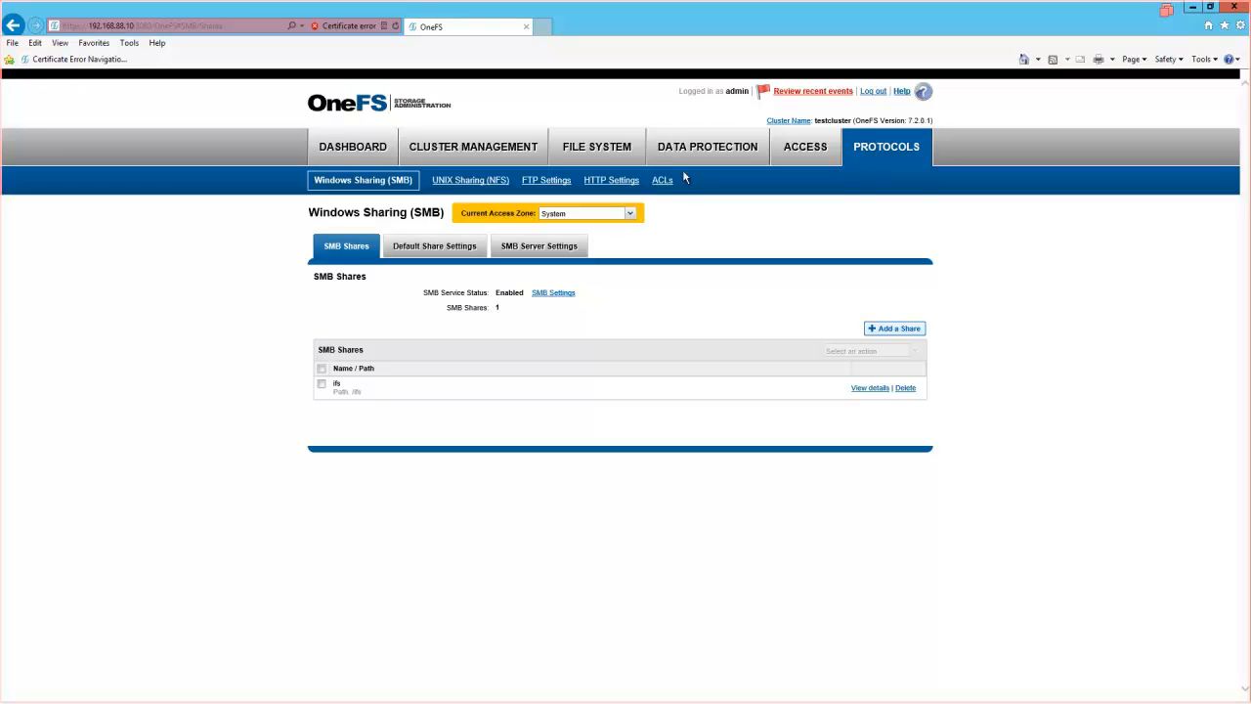
left_click(359, 149)
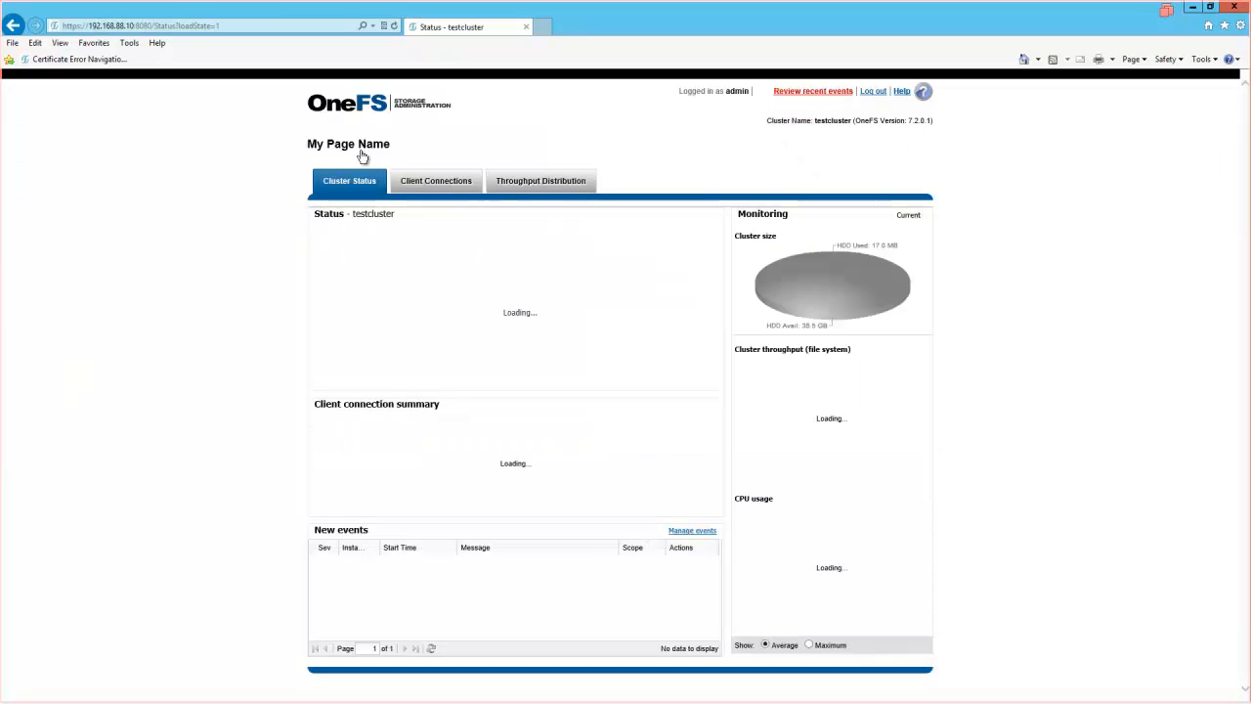
left_click(355, 182)
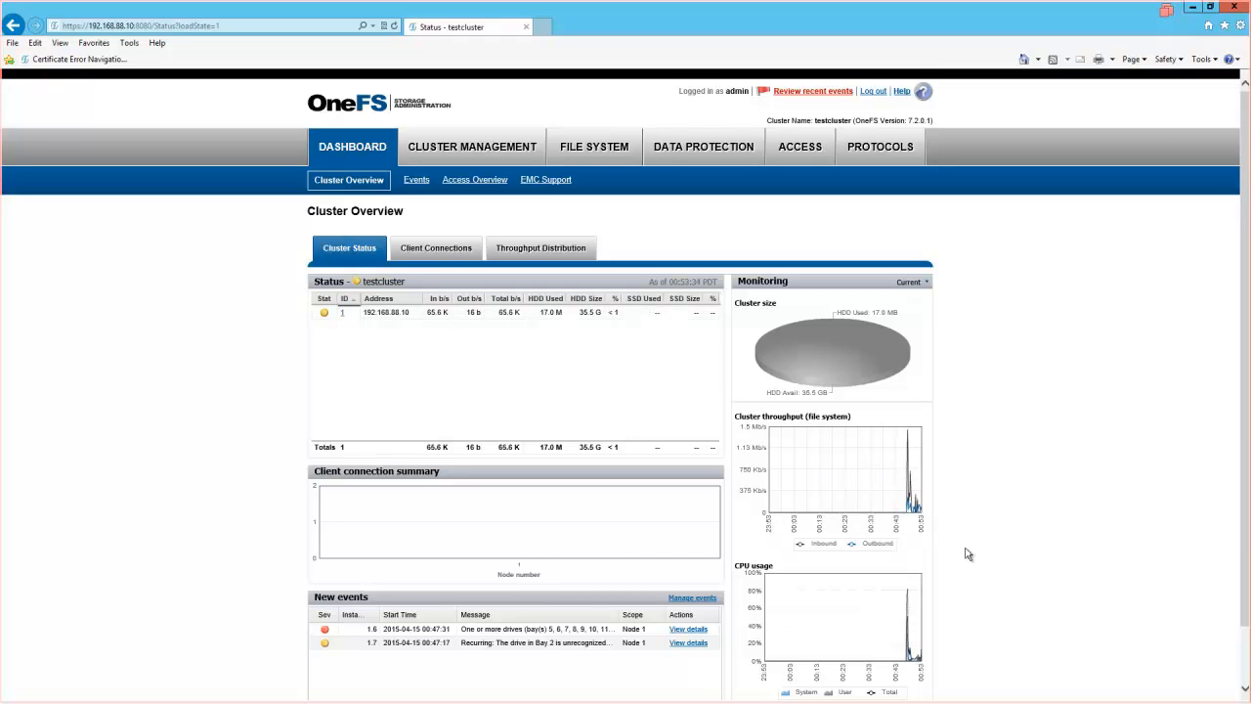
- In vSphere Client, select node2, power it on, and open its console
mouse_move(983, 696)
left_click(747, 694)
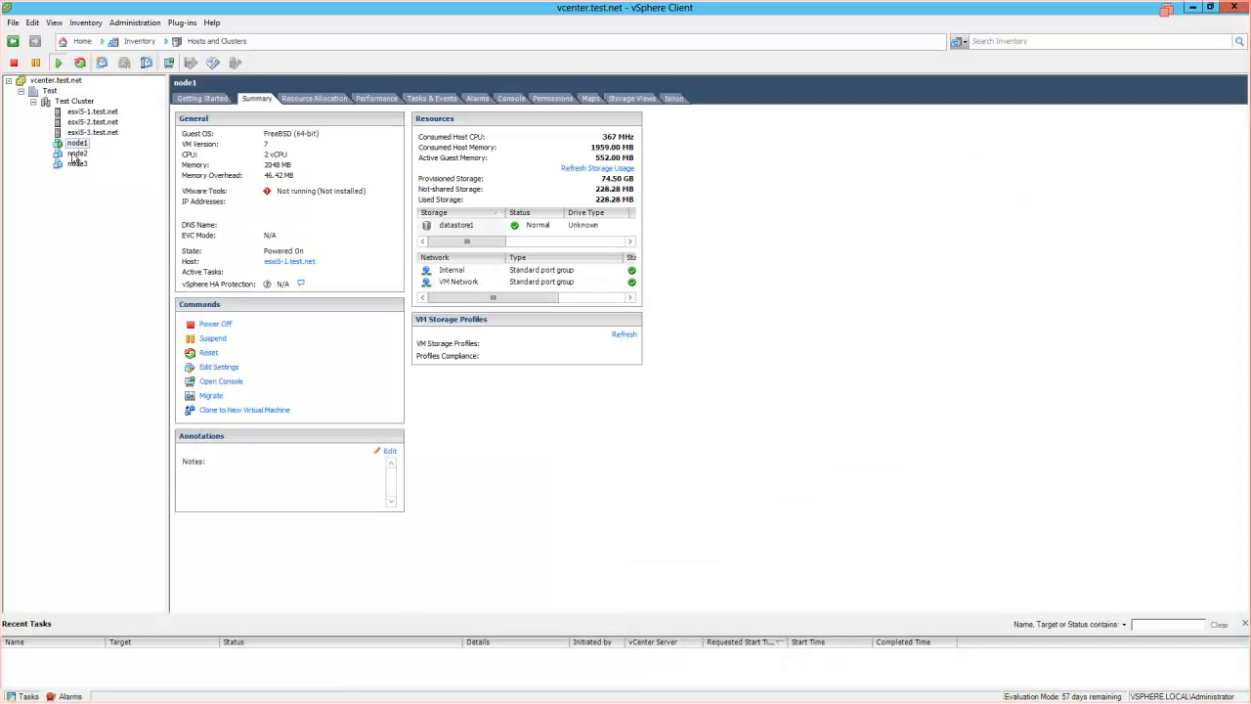
left_click(72, 155)
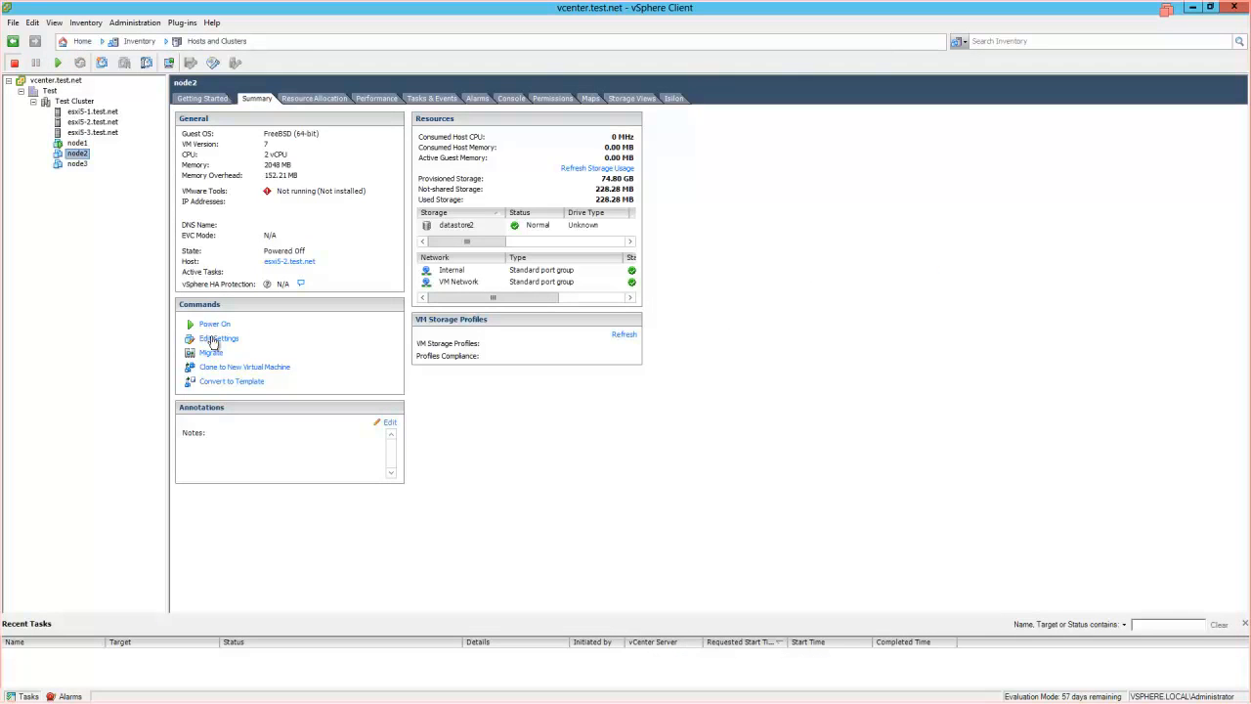
left_click(215, 325)
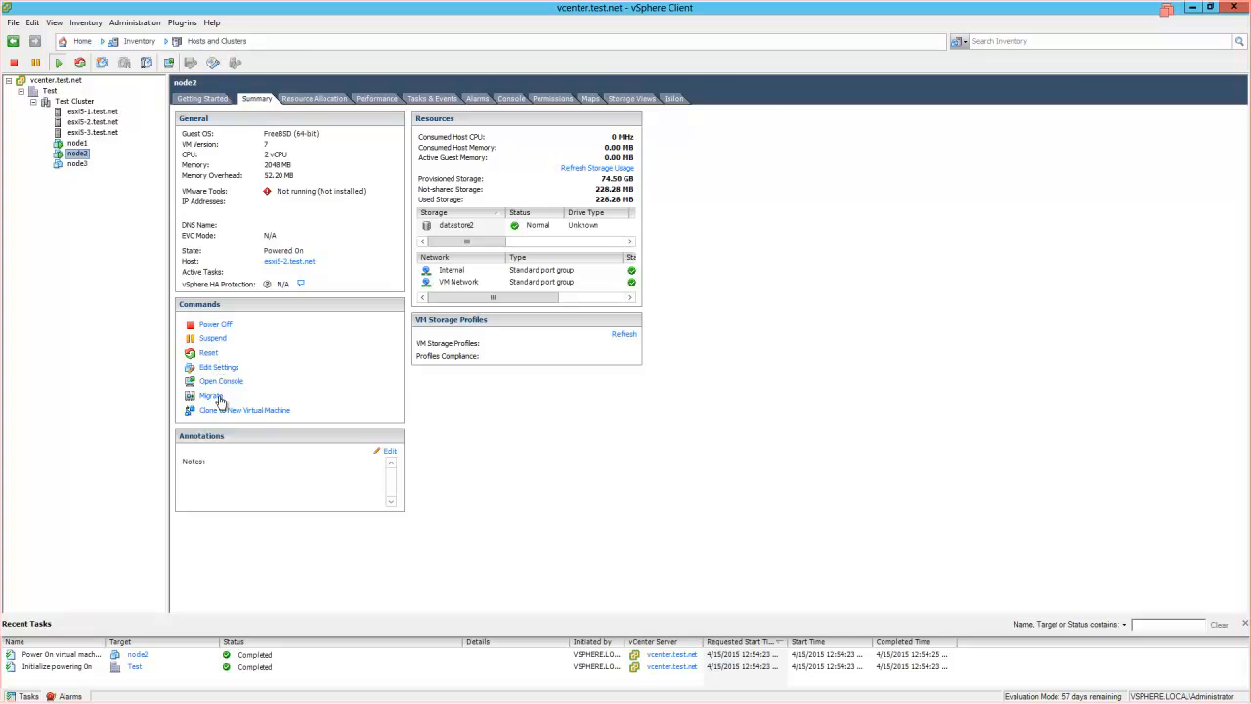
left_click(226, 383)
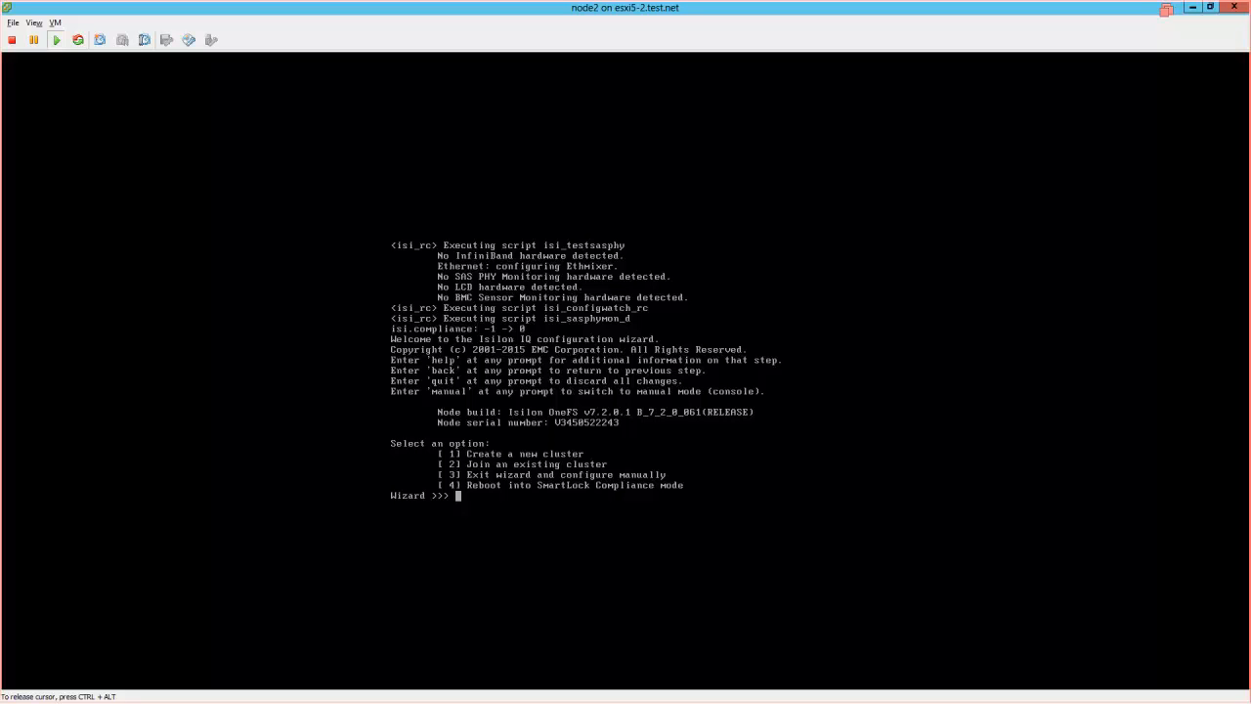
- Choose option 2 to join an existing cluster, then select 1, testcluster, for node2
type("2")
key("Return")
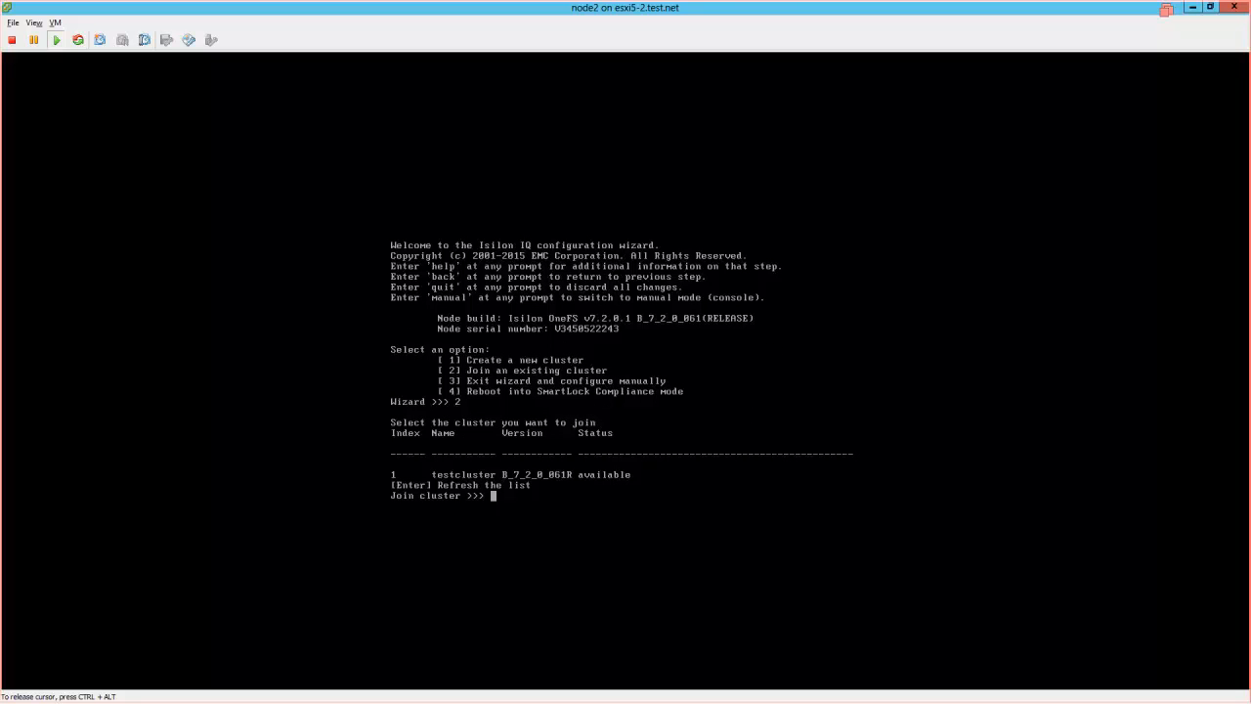
type("1")
key("Return")
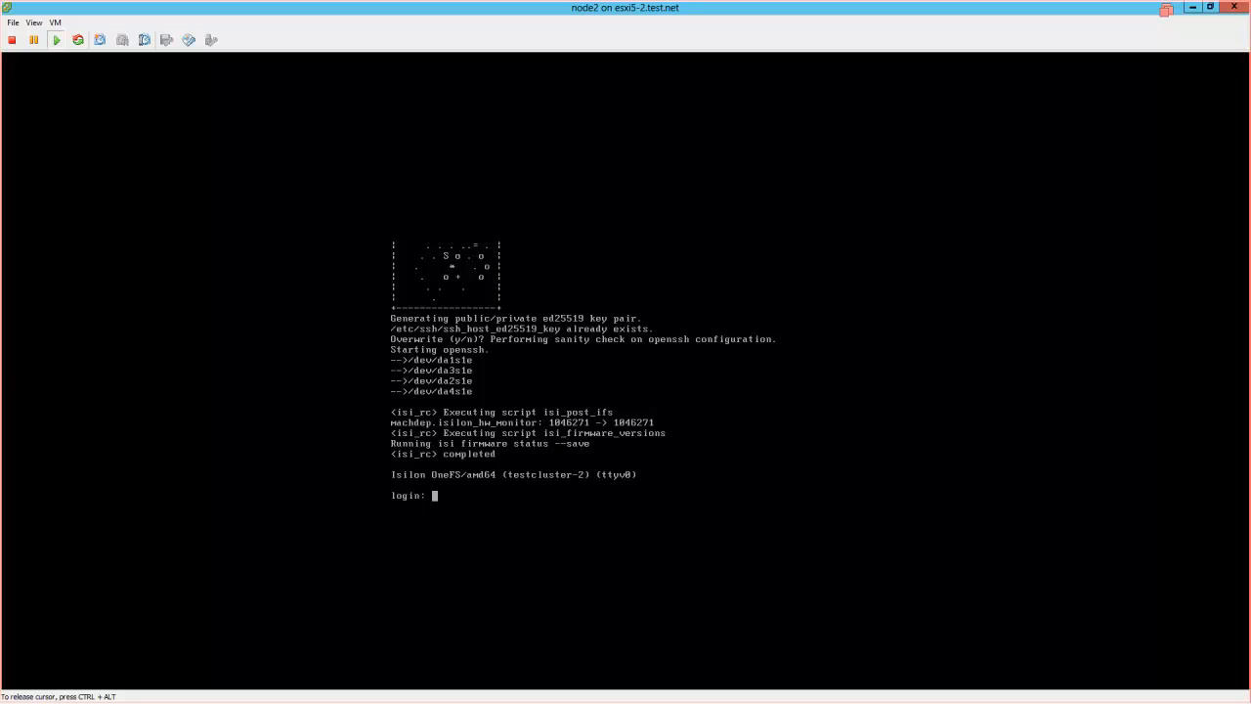
- Log in as root on the testcluster-2 console, then close the node2 console window
type("root")
key("Return")
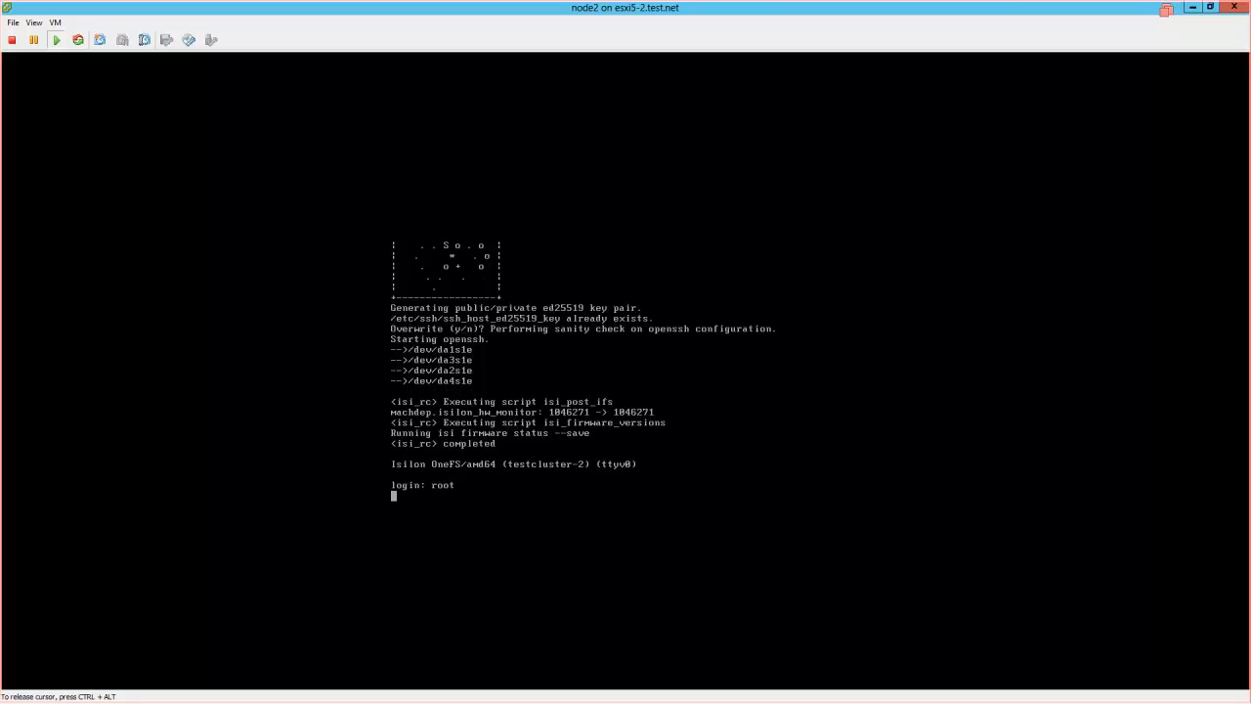
key("Return")
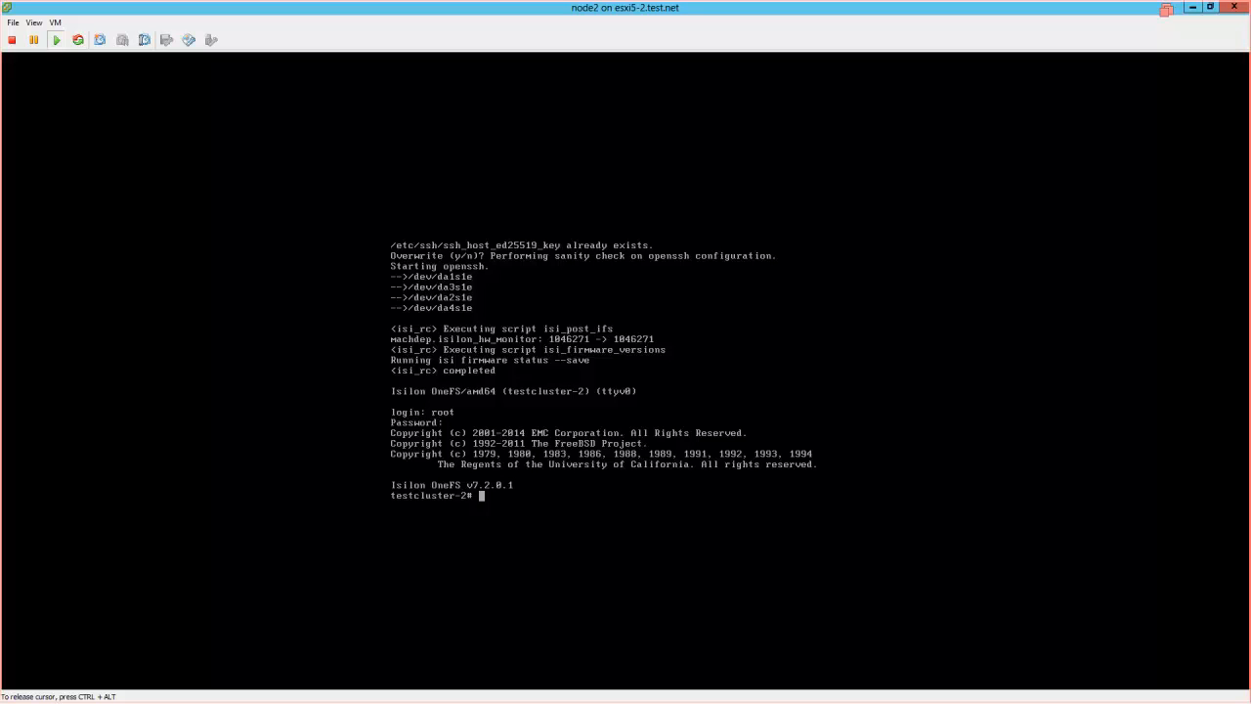
left_click(1236, 9)
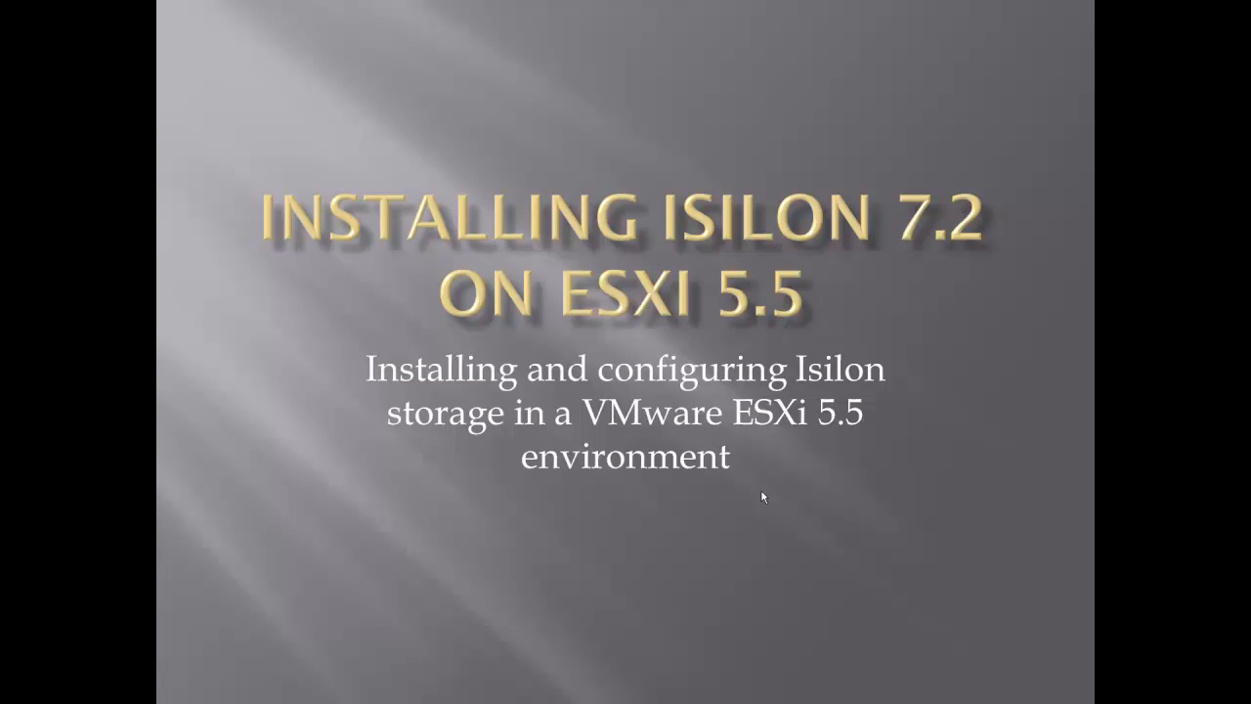
- Advance to the 'Next up SMB and NFS' slide, then end the slide show
left_click(760, 498)
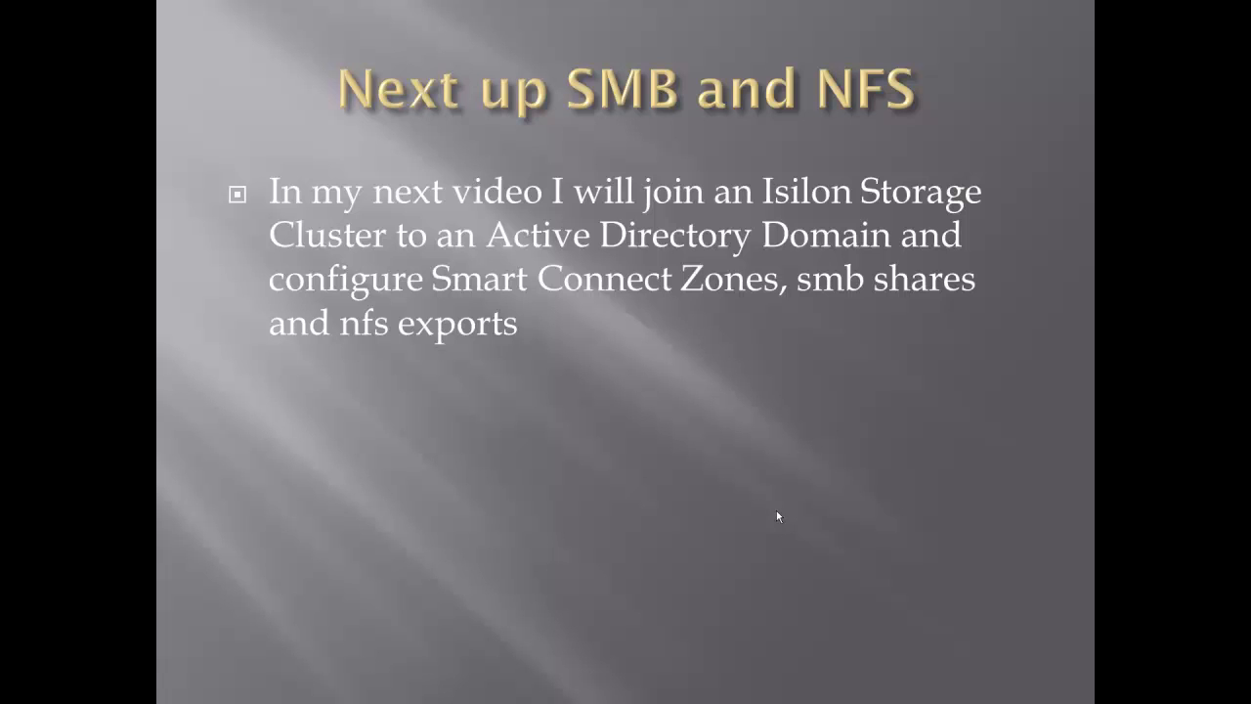
left_click(777, 512)
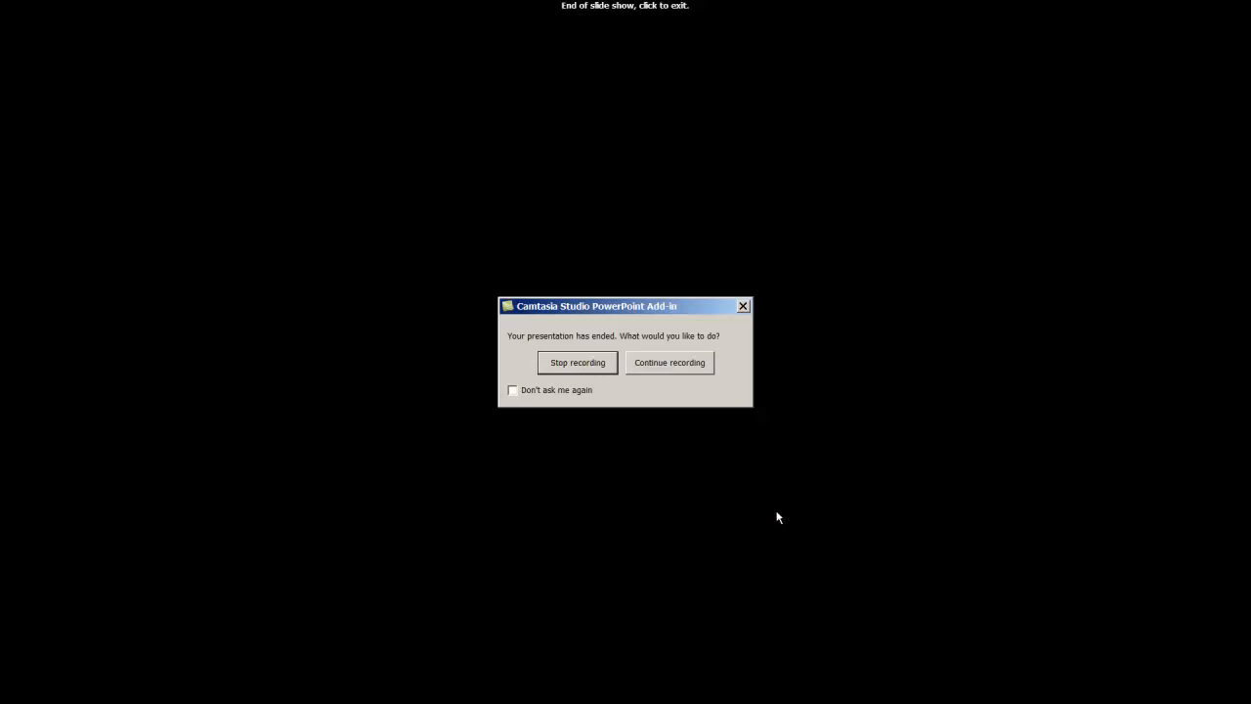